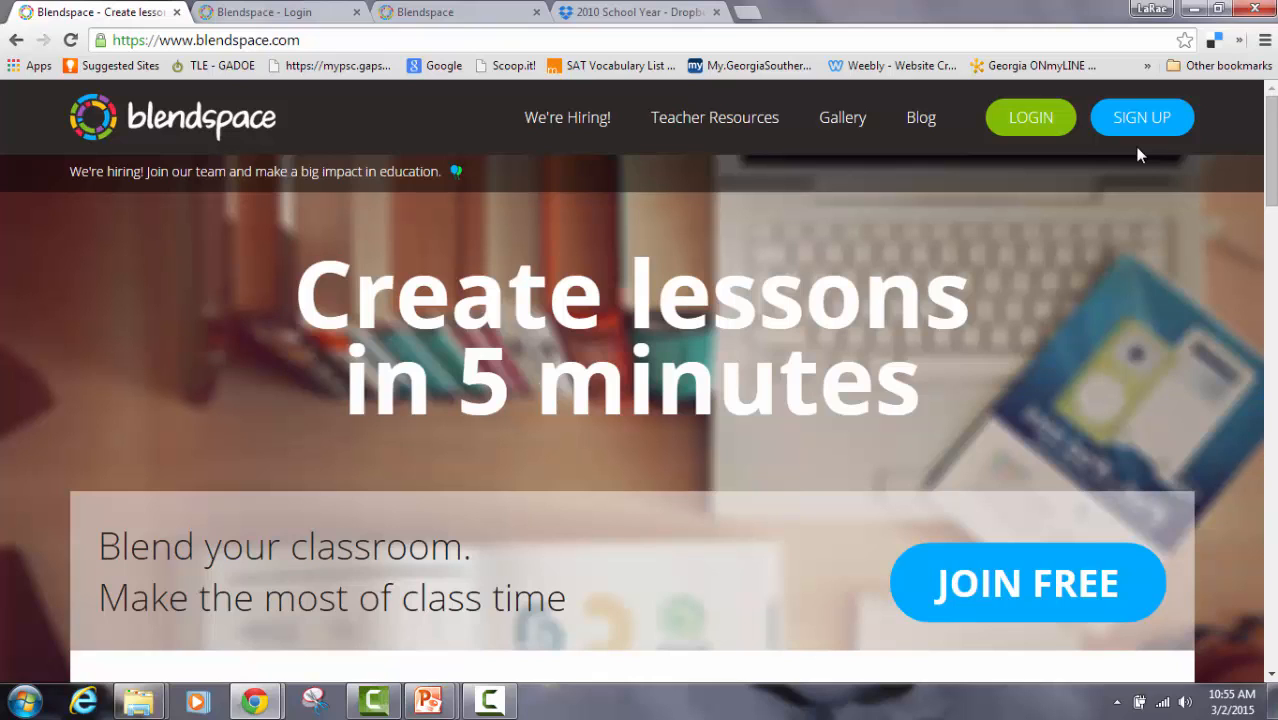
Go to the signed-in account's lessons page and create a new lesson
{"action": "left_click", "coordinate": [317, 11]}
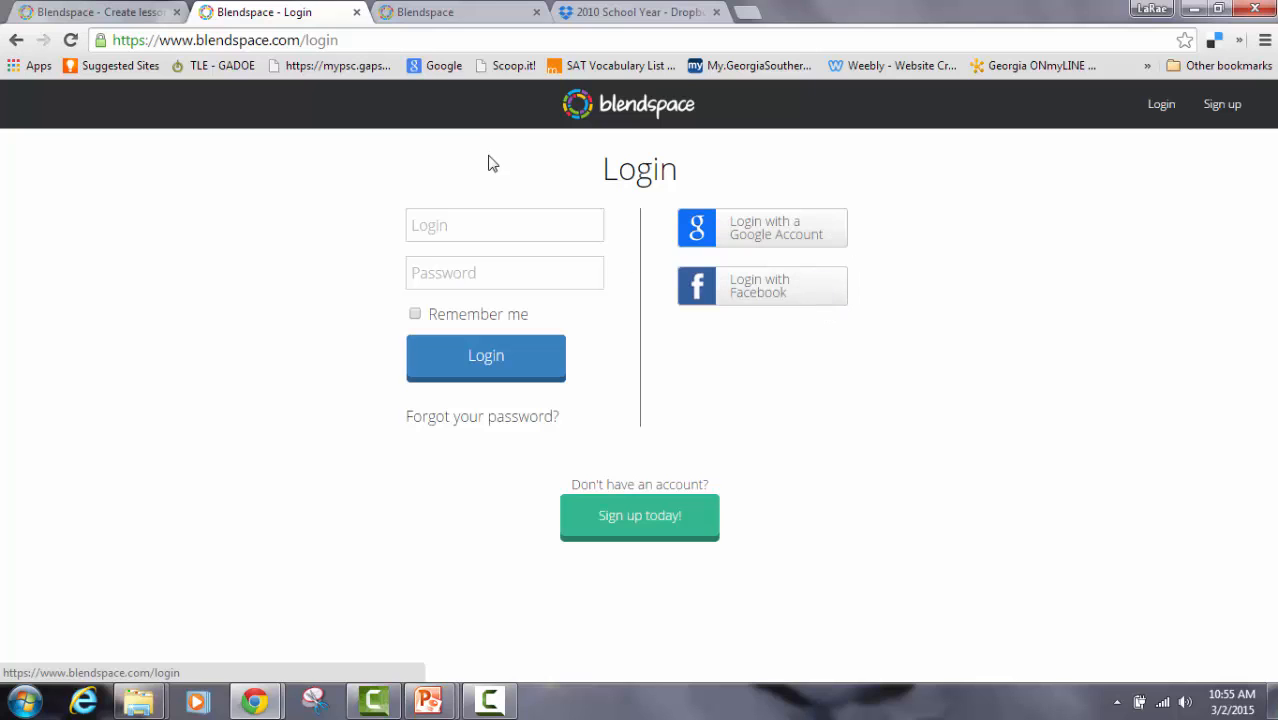
{"action": "left_click", "coordinate": [474, 14]}
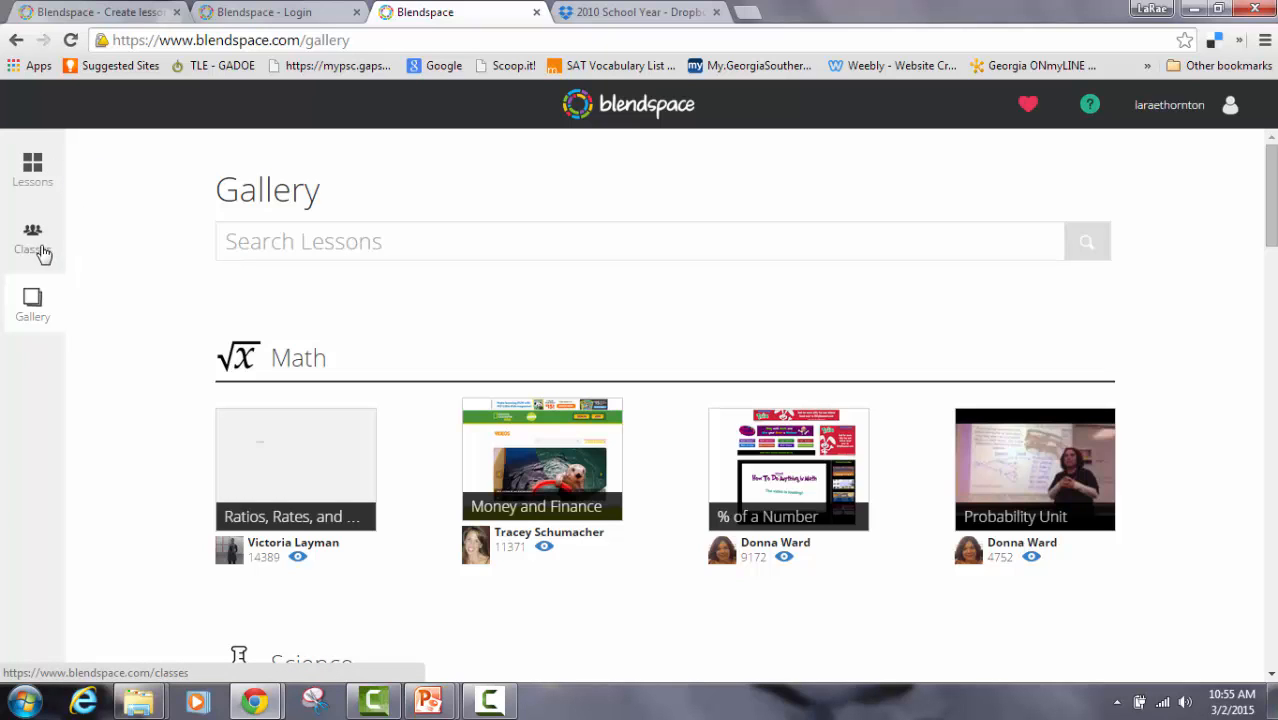
{"action": "left_click", "coordinate": [32, 169]}
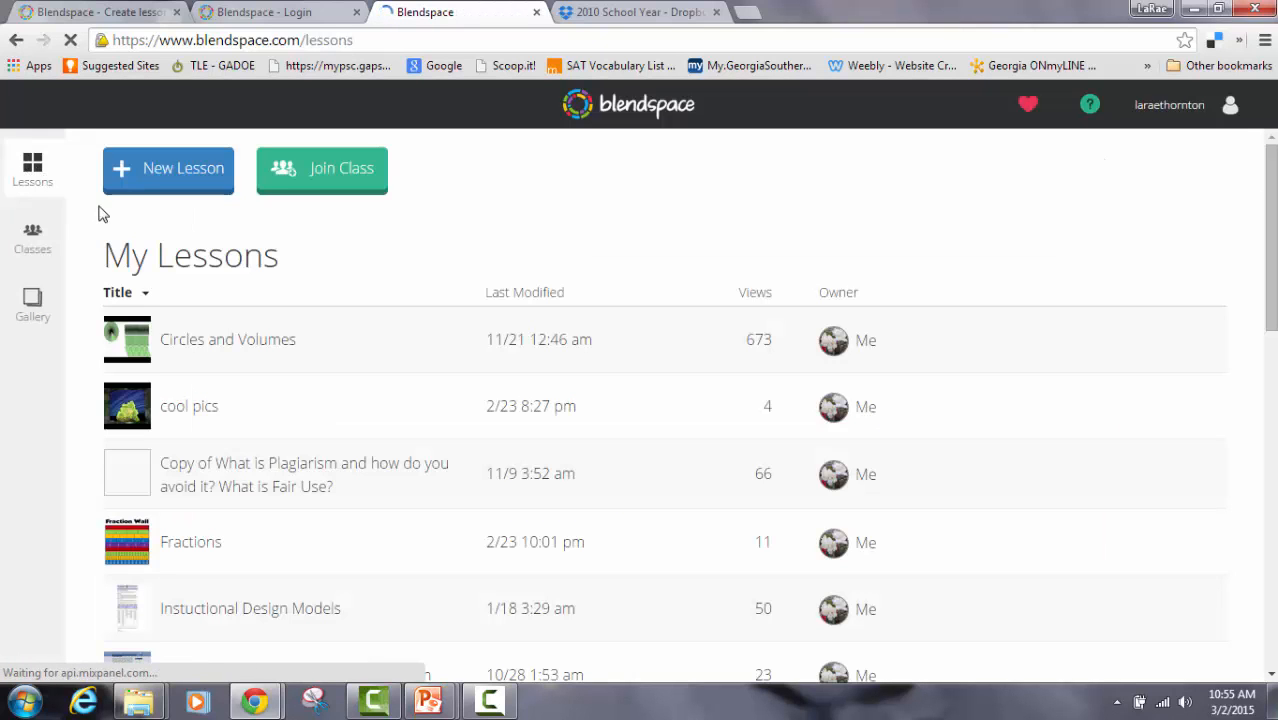
{"action": "left_click", "coordinate": [167, 170]}
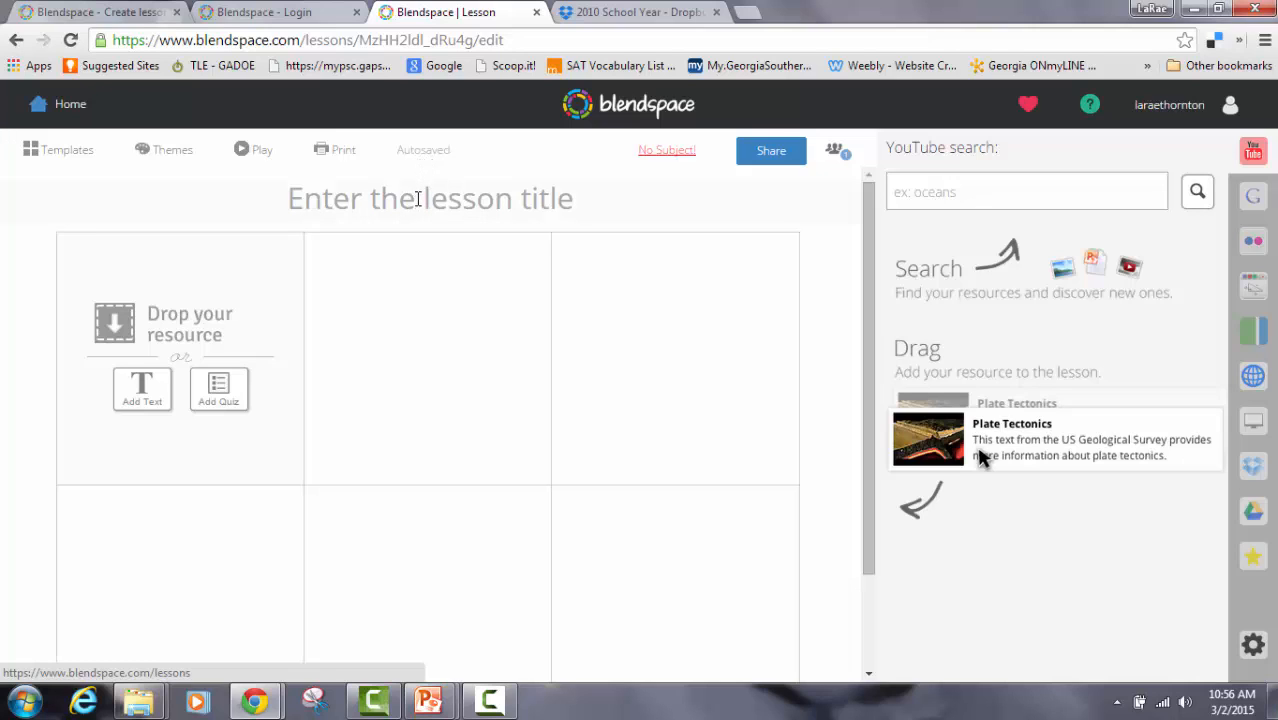
Title the new lesson "Adding Fractions"
{"action": "left_click", "coordinate": [418, 198]}
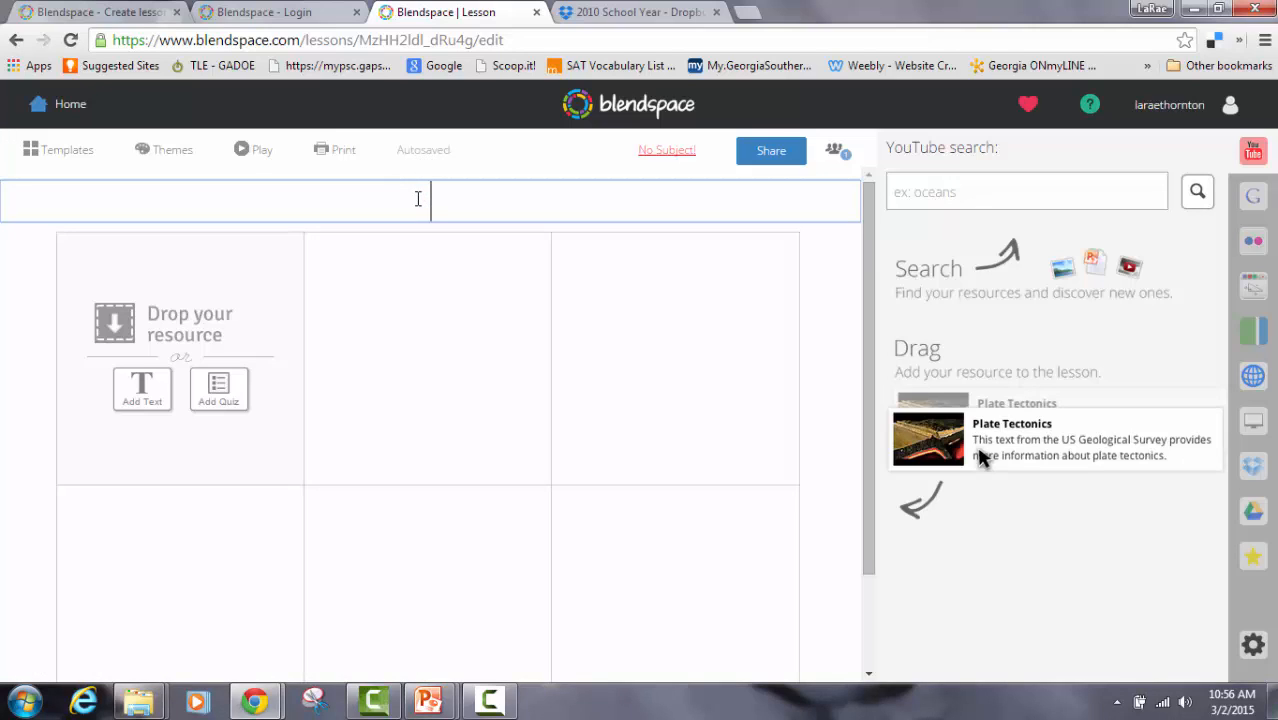
{"action": "type", "text": "Addi"}
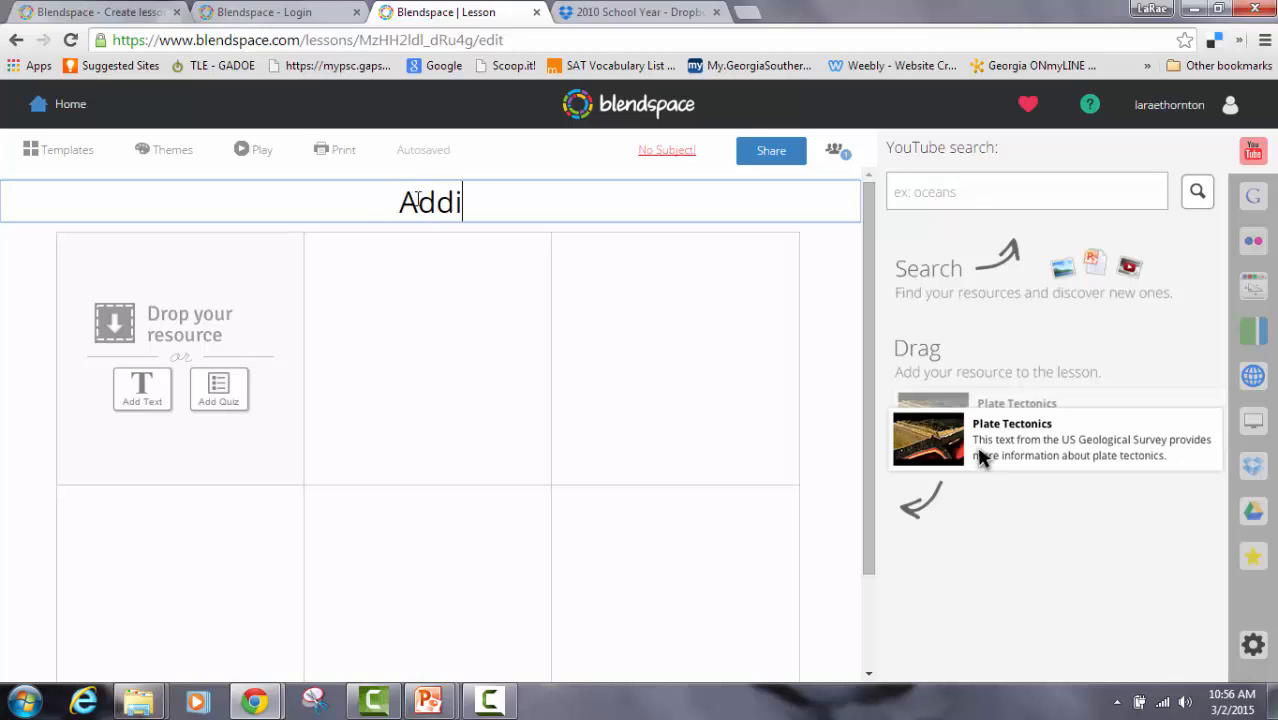
{"action": "type", "text": "ng Fra"}
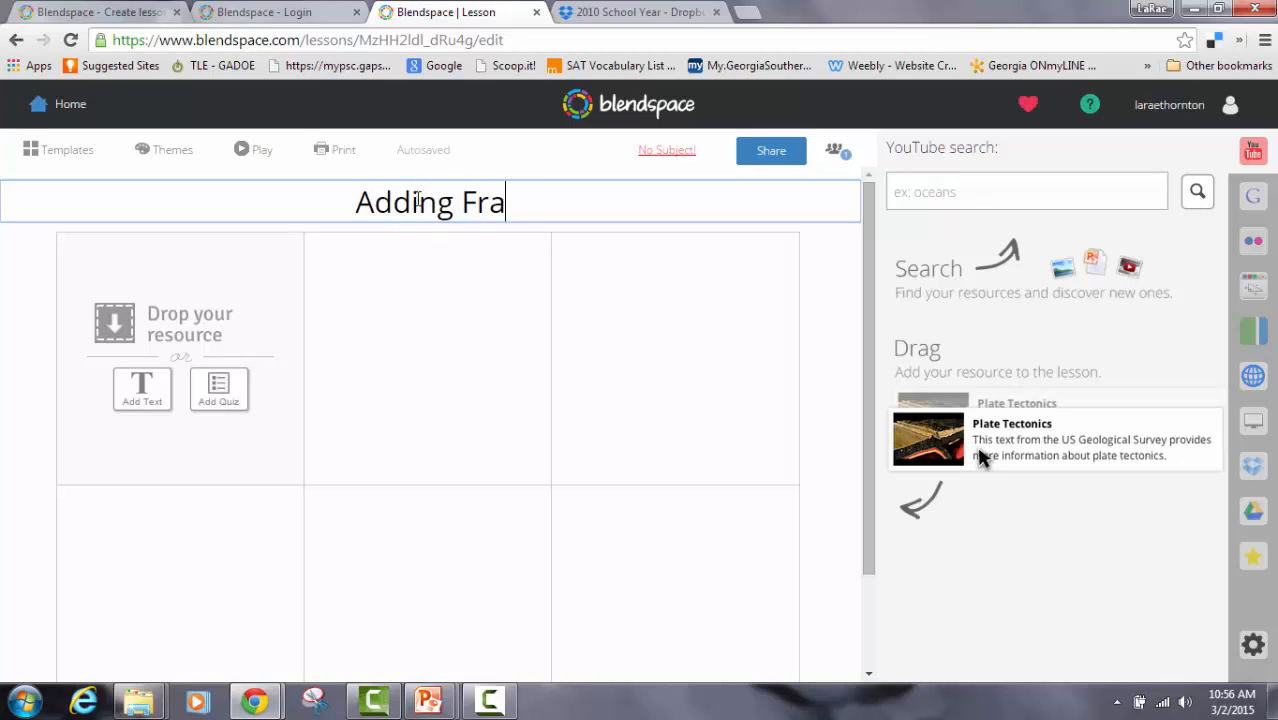
{"action": "type", "text": "ctions"}
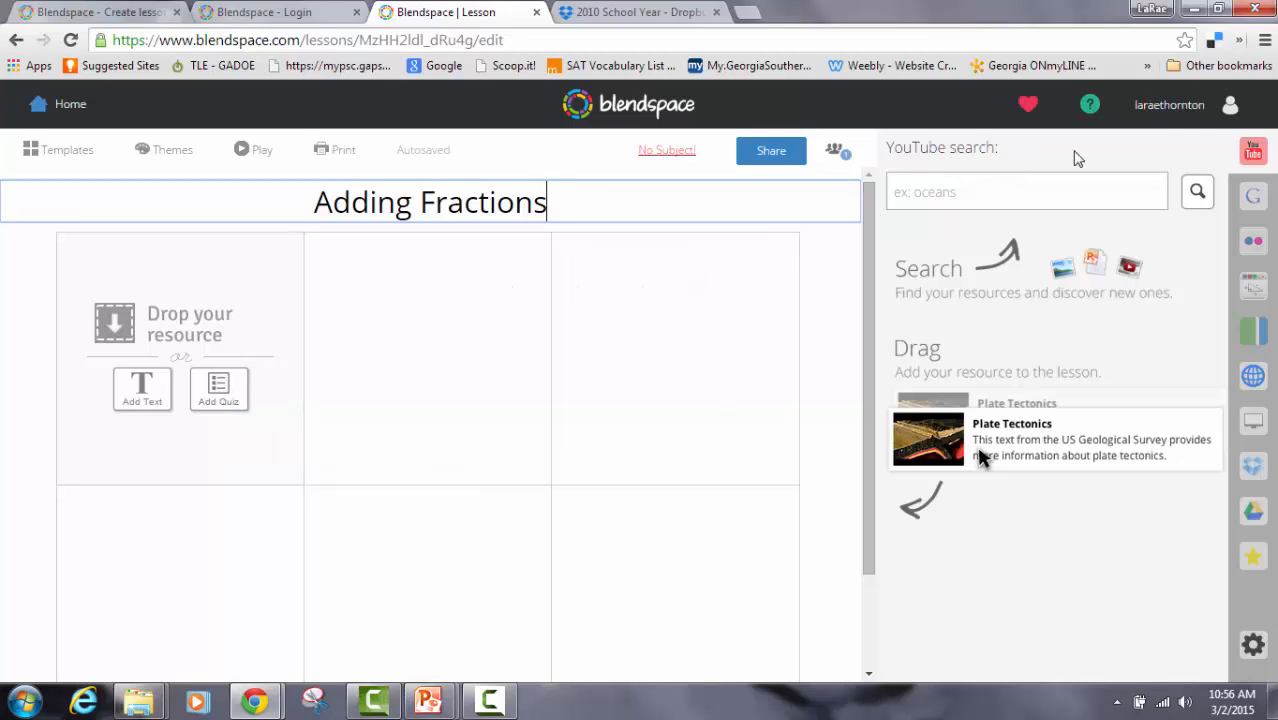
Search YouTube for "adding fractions" from within the lesson editor
{"action": "left_click", "coordinate": [1011, 190]}
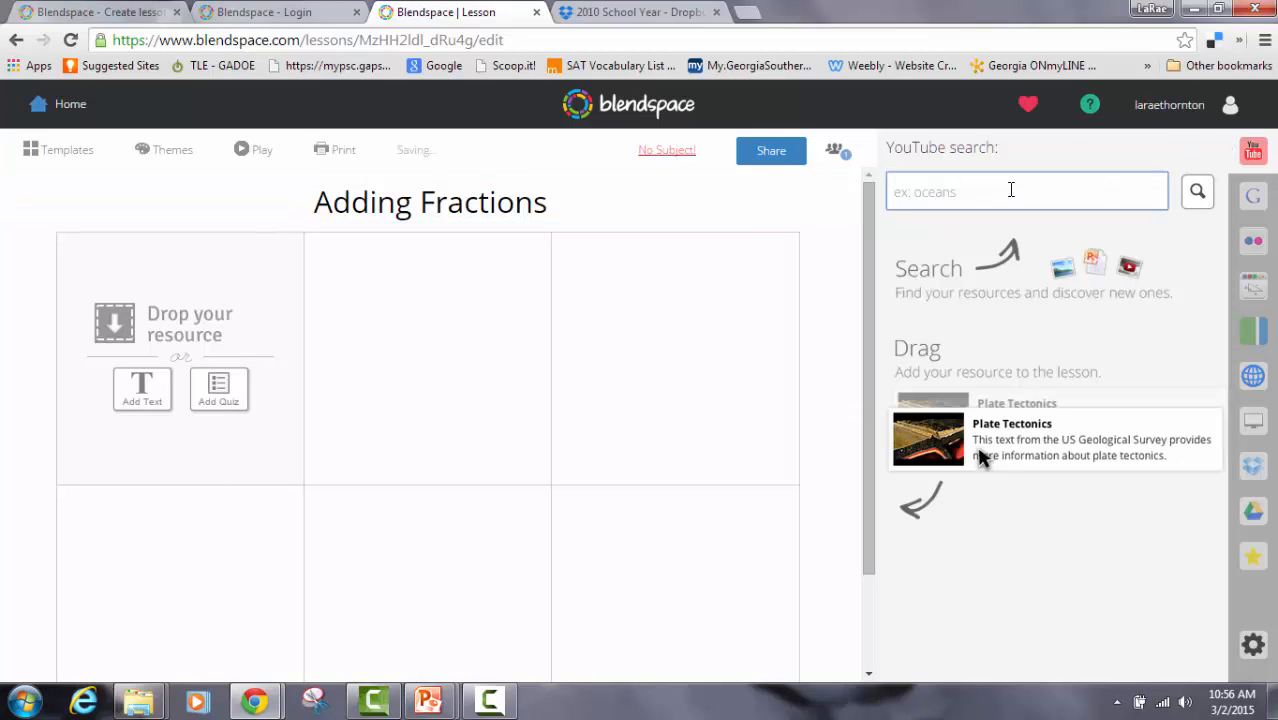
{"action": "type", "text": "adding fractions"}
{"action": "left_click", "coordinate": [1198, 196]}
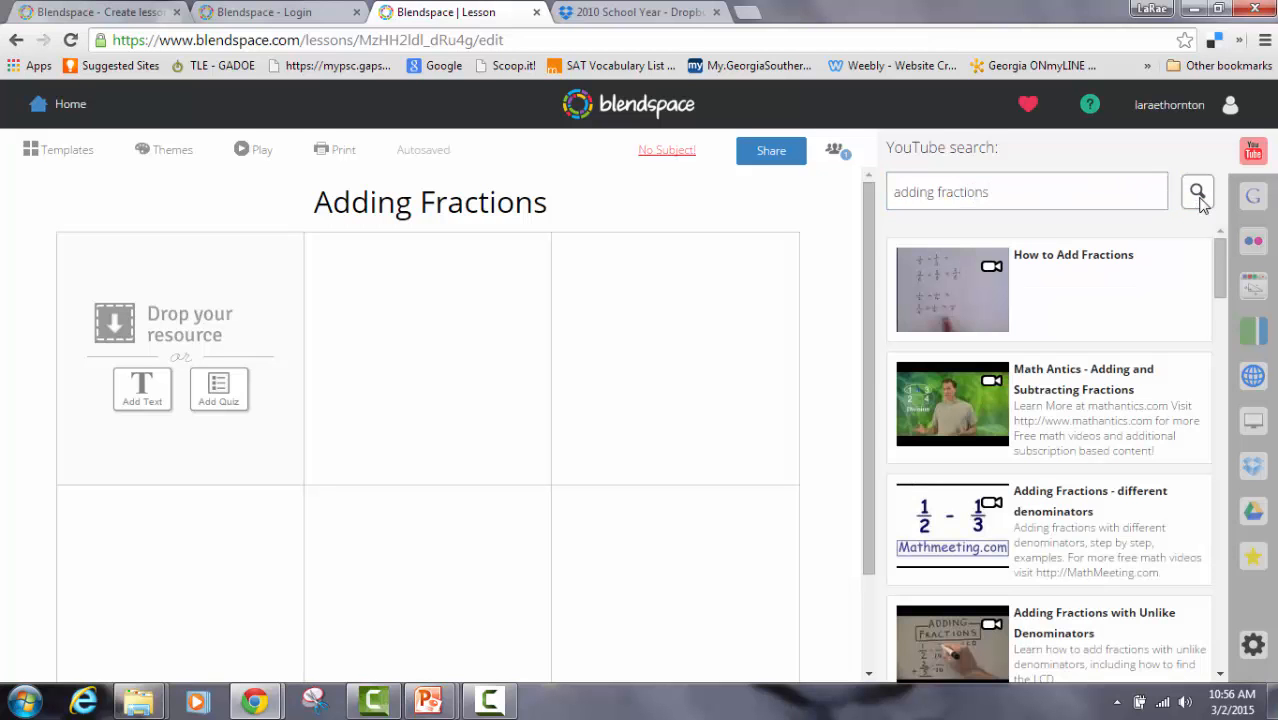
Place the "Math Antics - Adding and Subtracting Fractions" video in the first cell of the lesson grid
{"action": "mouse_move", "coordinate": [1222, 262]}
{"action": "left_mouse_down"}
{"action": "mouse_move", "coordinate": [1225, 401]}
{"action": "mouse_move", "coordinate": [1220, 246]}
{"action": "left_mouse_up"}
{"action": "mouse_move", "coordinate": [1141, 277]}
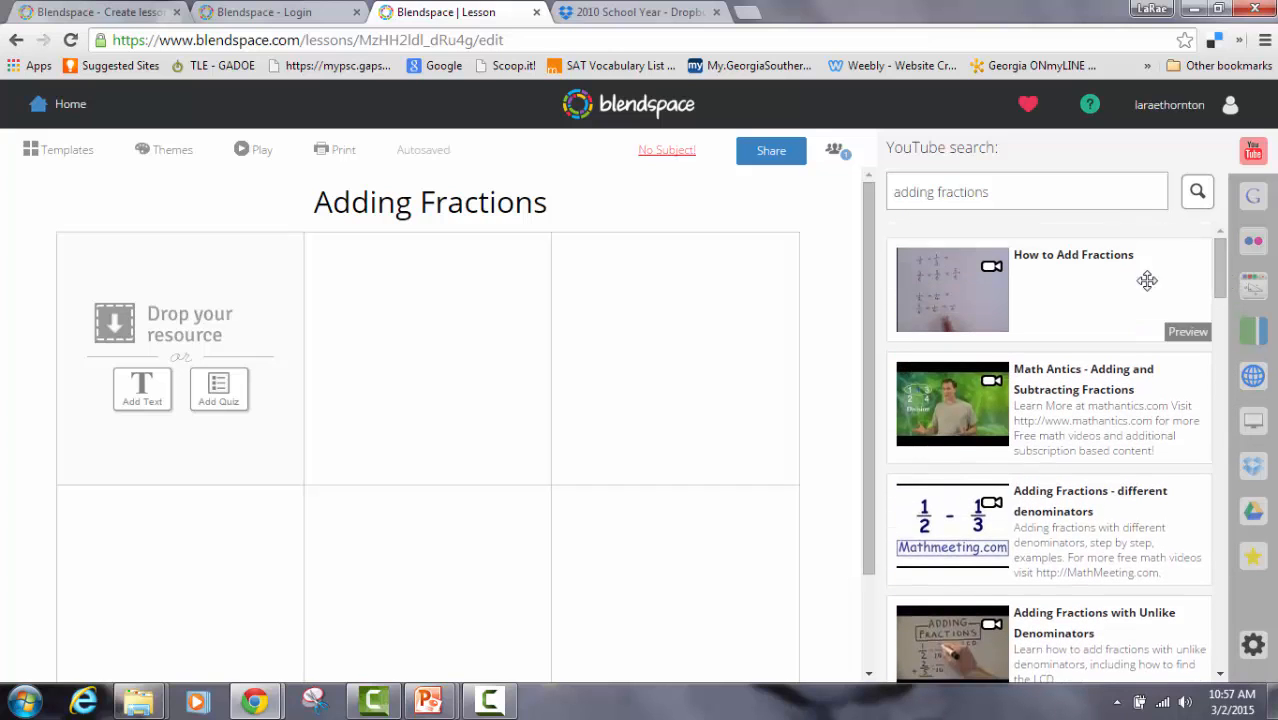
{"action": "mouse_move", "coordinate": [1150, 397]}
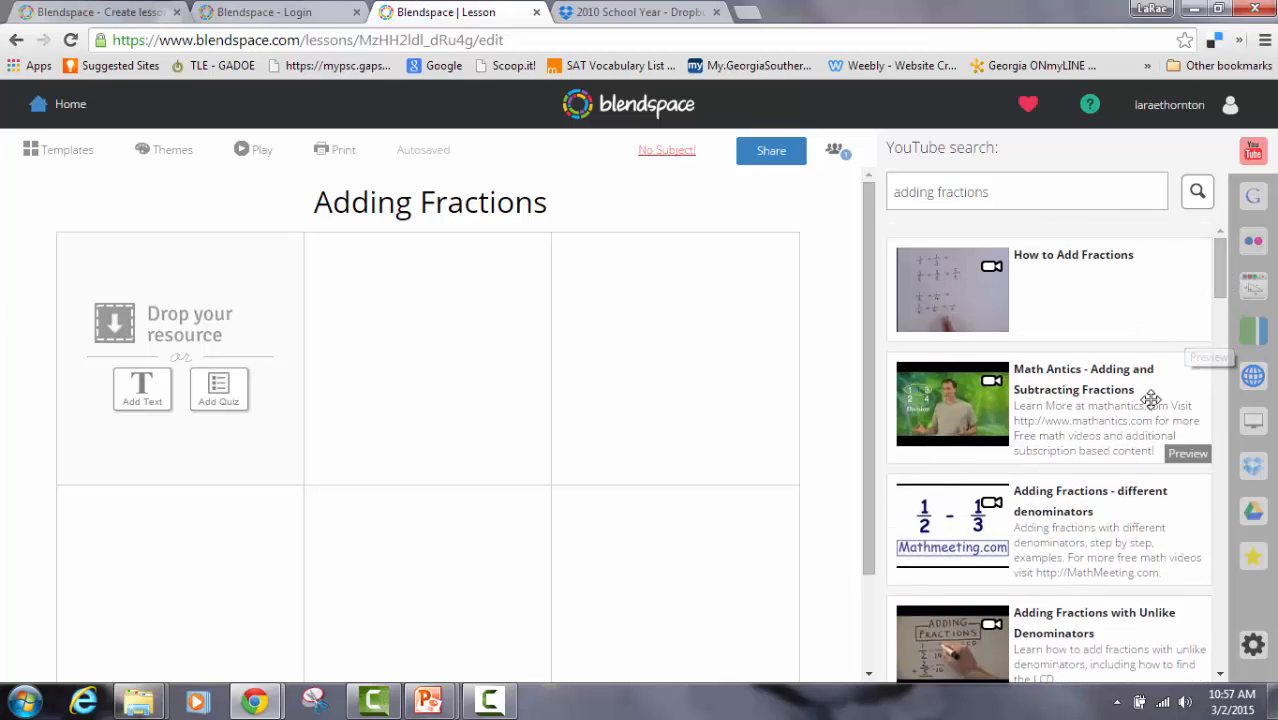
{"action": "mouse_move", "coordinate": [1130, 536]}
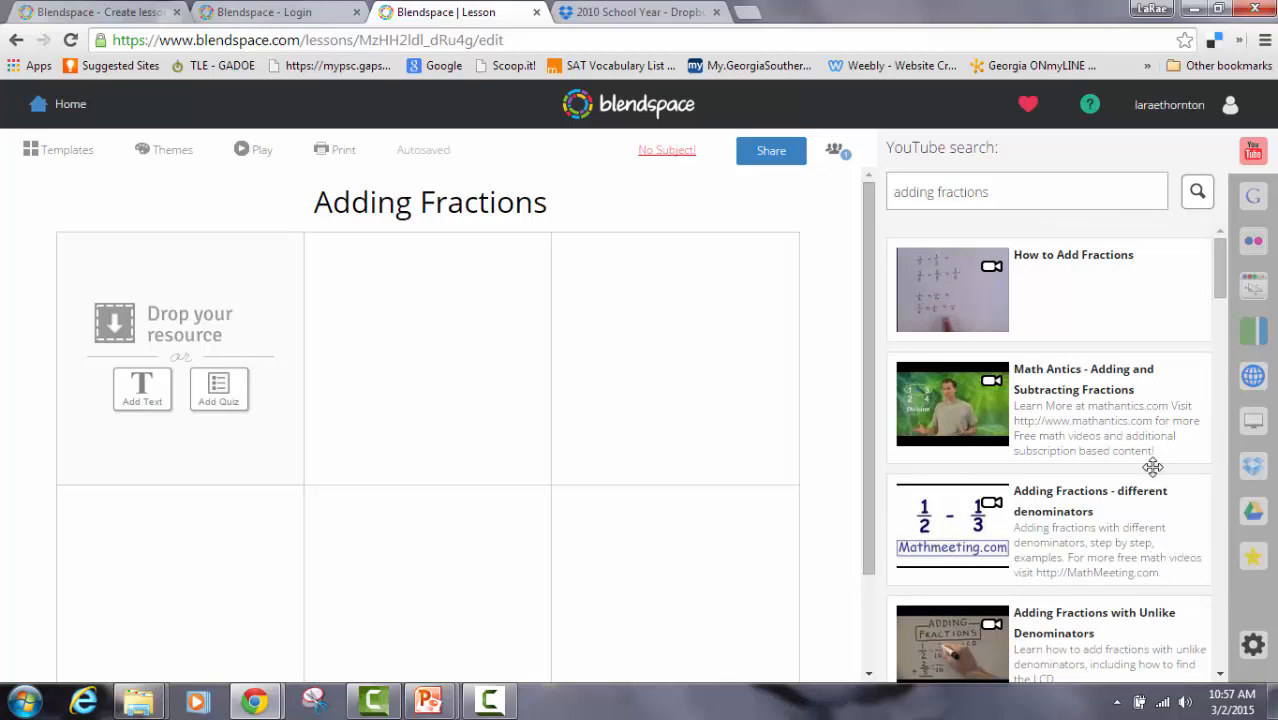
{"action": "mouse_move", "coordinate": [1072, 398]}
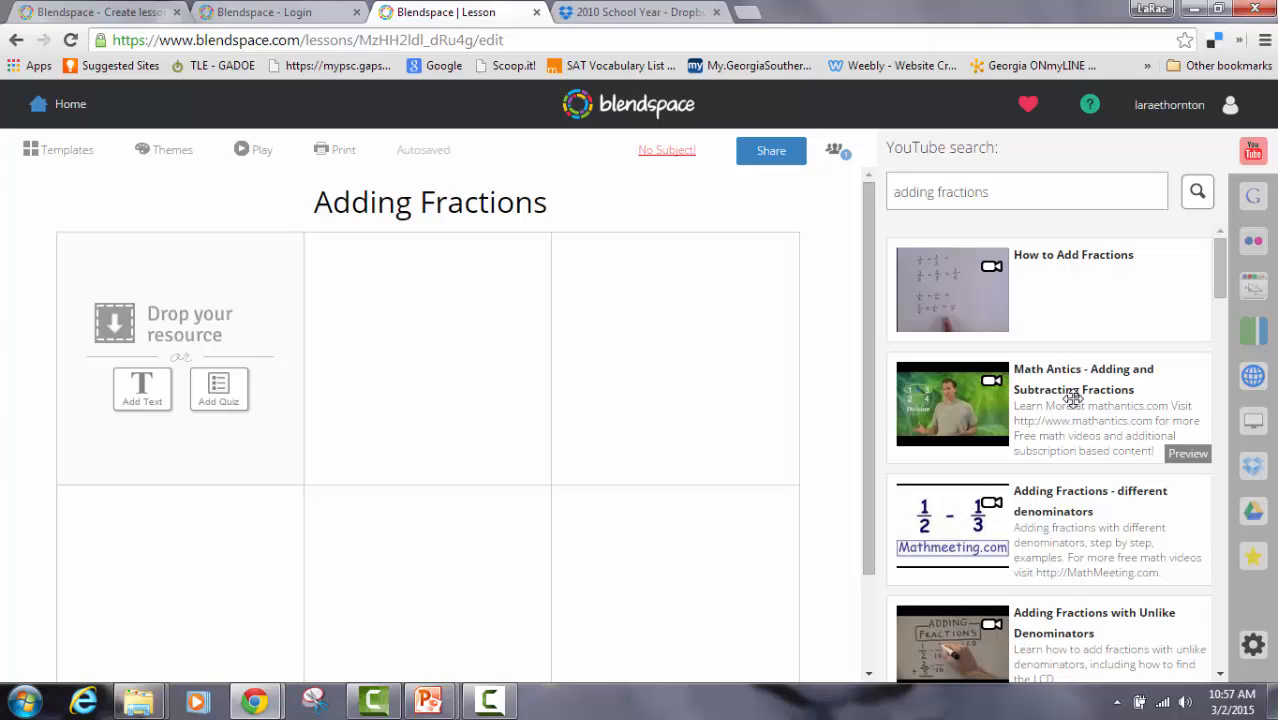
{"action": "left_click_drag", "start_coordinate": [1072, 398], "coordinate": [236, 325]}
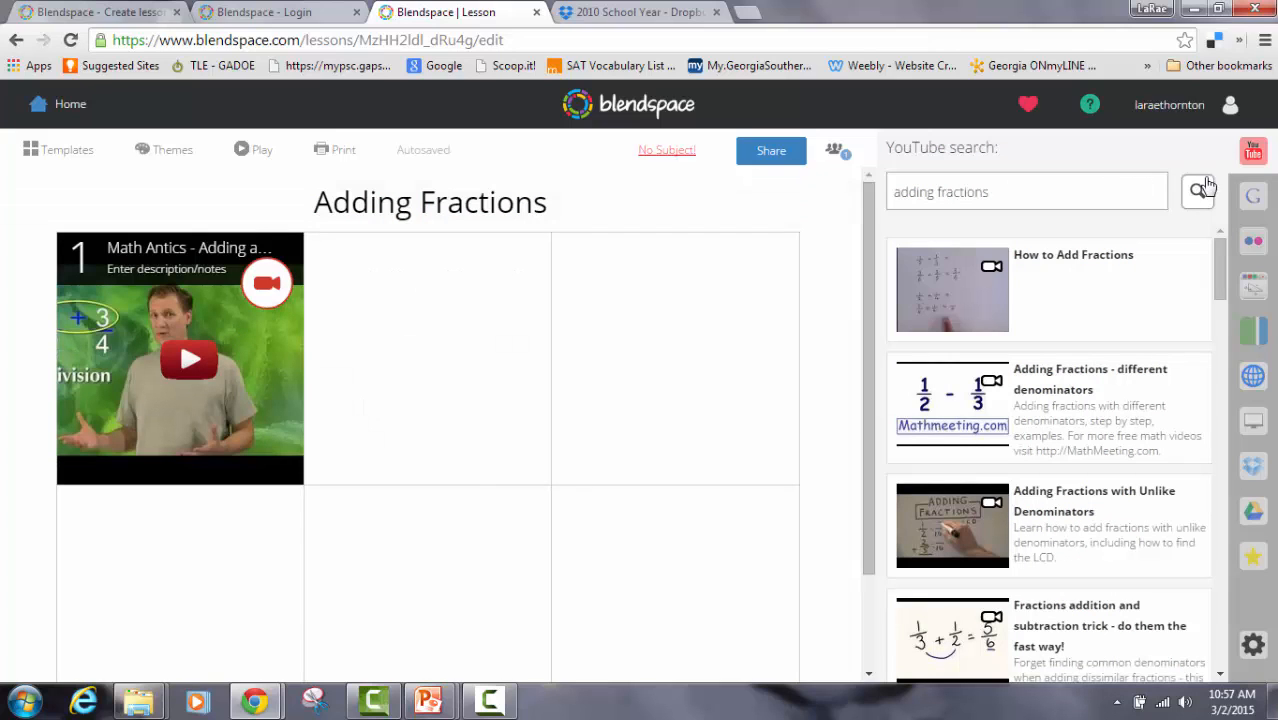
Place the worked fraction-addition image from the Google image results in the second cell, and look through the Flickr image results
{"action": "left_click", "coordinate": [1254, 196]}
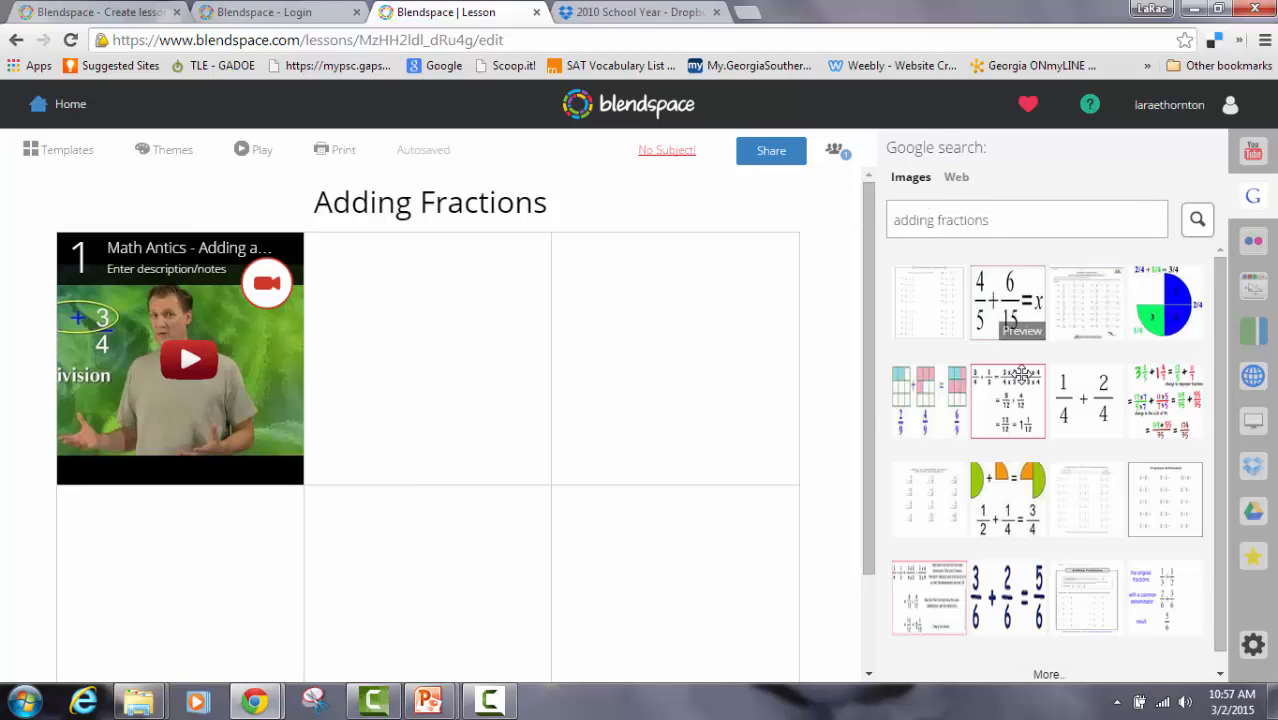
{"action": "left_click_drag", "start_coordinate": [1021, 392], "coordinate": [446, 336]}
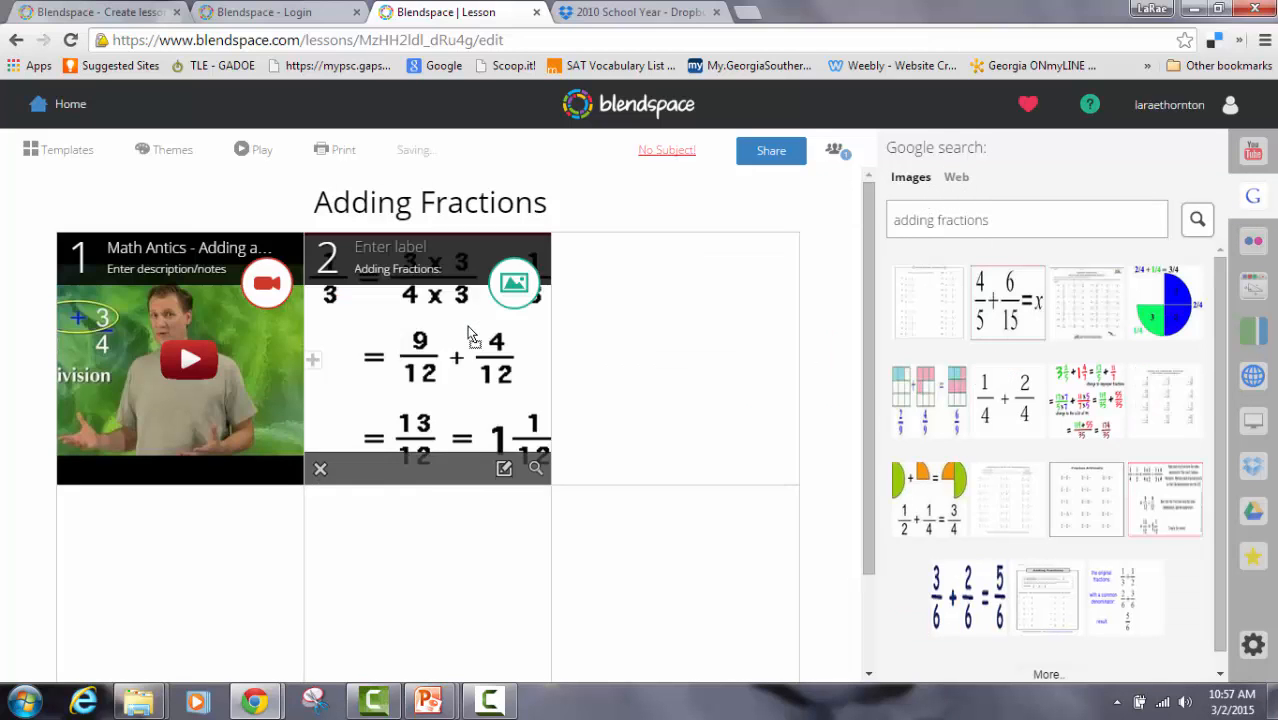
{"action": "left_click", "coordinate": [1256, 245]}
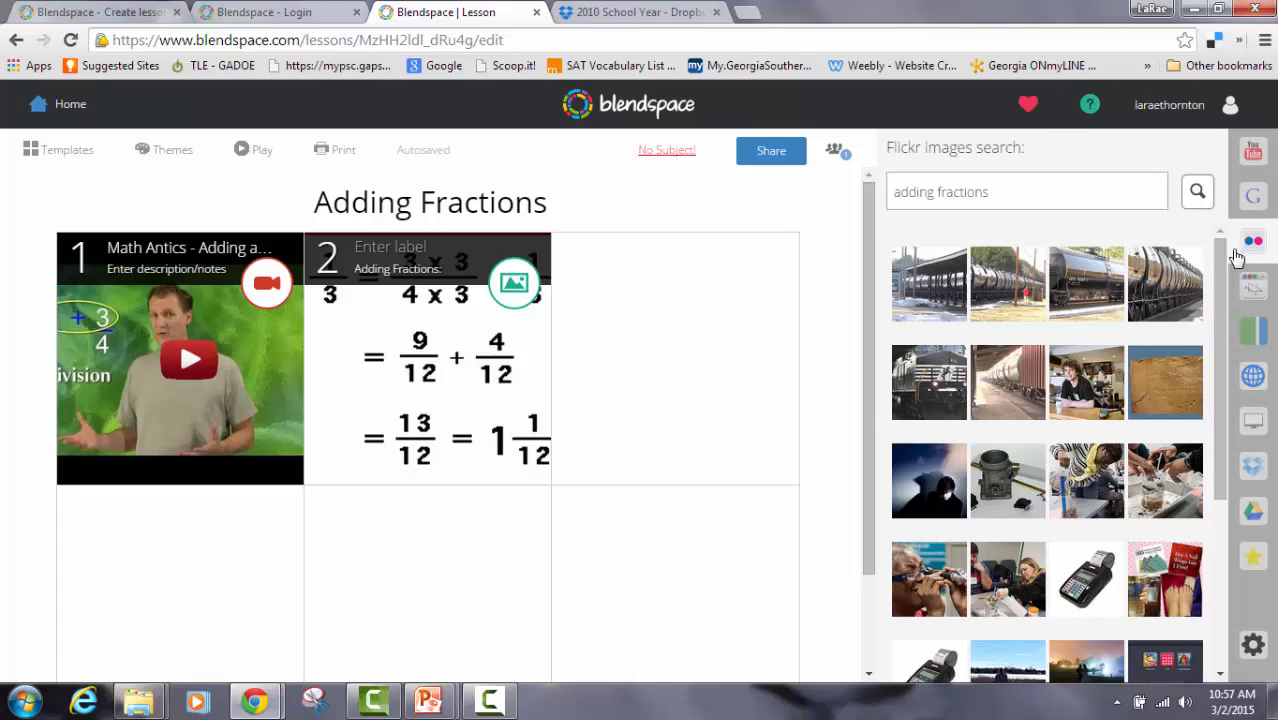
{"action": "left_click_drag", "start_coordinate": [1220, 264], "coordinate": [1219, 452]}
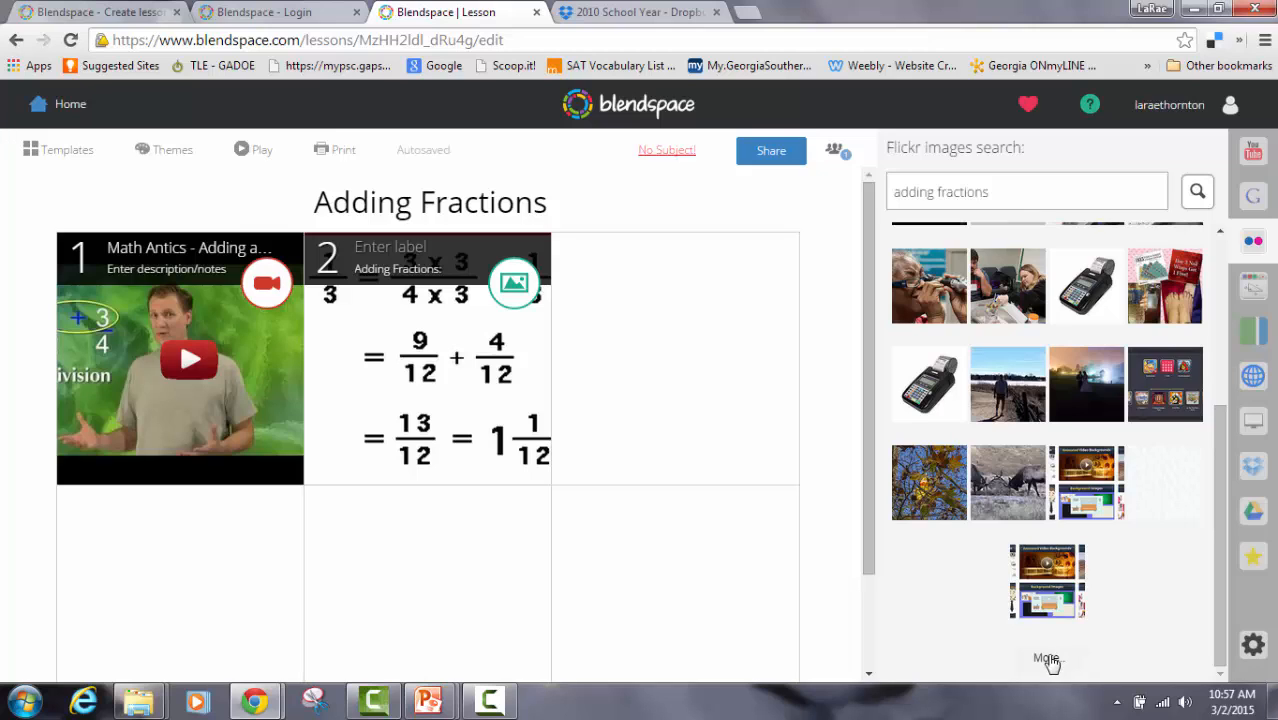
Place Educreations' "5-2 Adding And Subtracting Fractions With Unlike Denominators" in the third cell and Gooru's "Adding and Subtracting Fractions Quiz" in the sixth
{"action": "left_click", "coordinate": [1253, 287]}
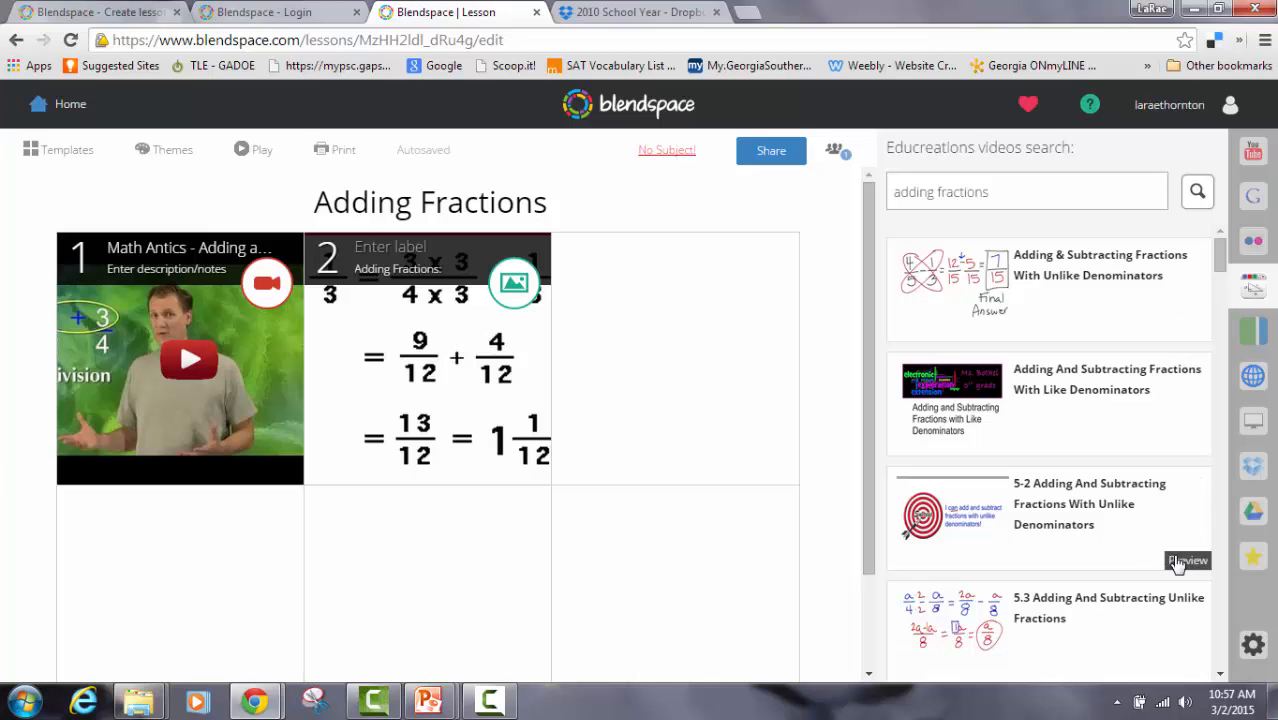
{"action": "left_click_drag", "start_coordinate": [1090, 530], "coordinate": [743, 365]}
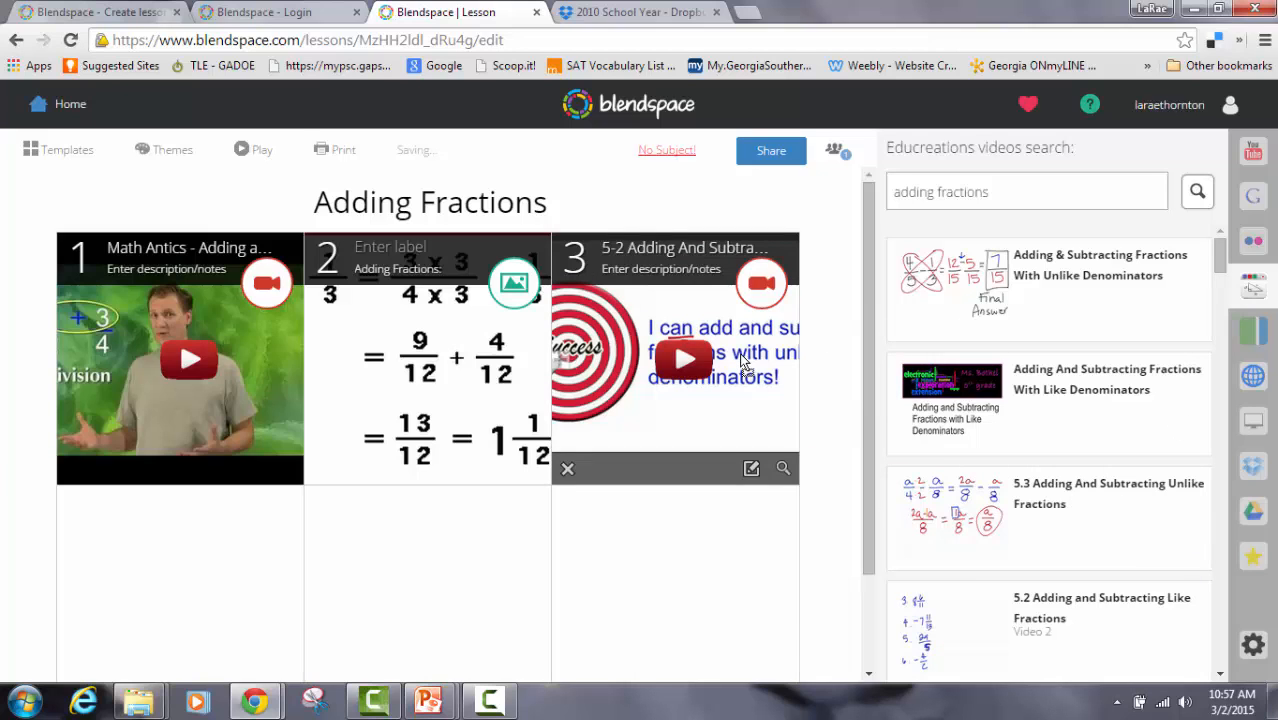
{"action": "left_click", "coordinate": [1254, 332]}
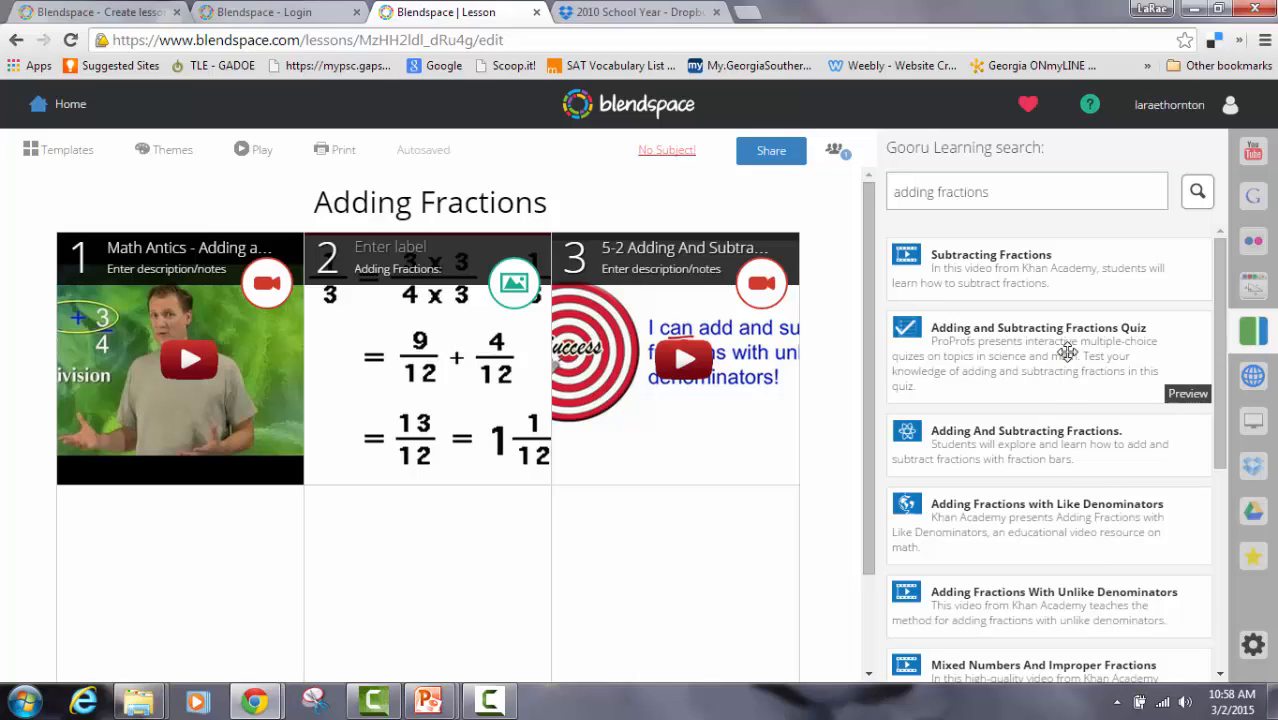
{"action": "left_click_drag", "start_coordinate": [1067, 351], "coordinate": [697, 569]}
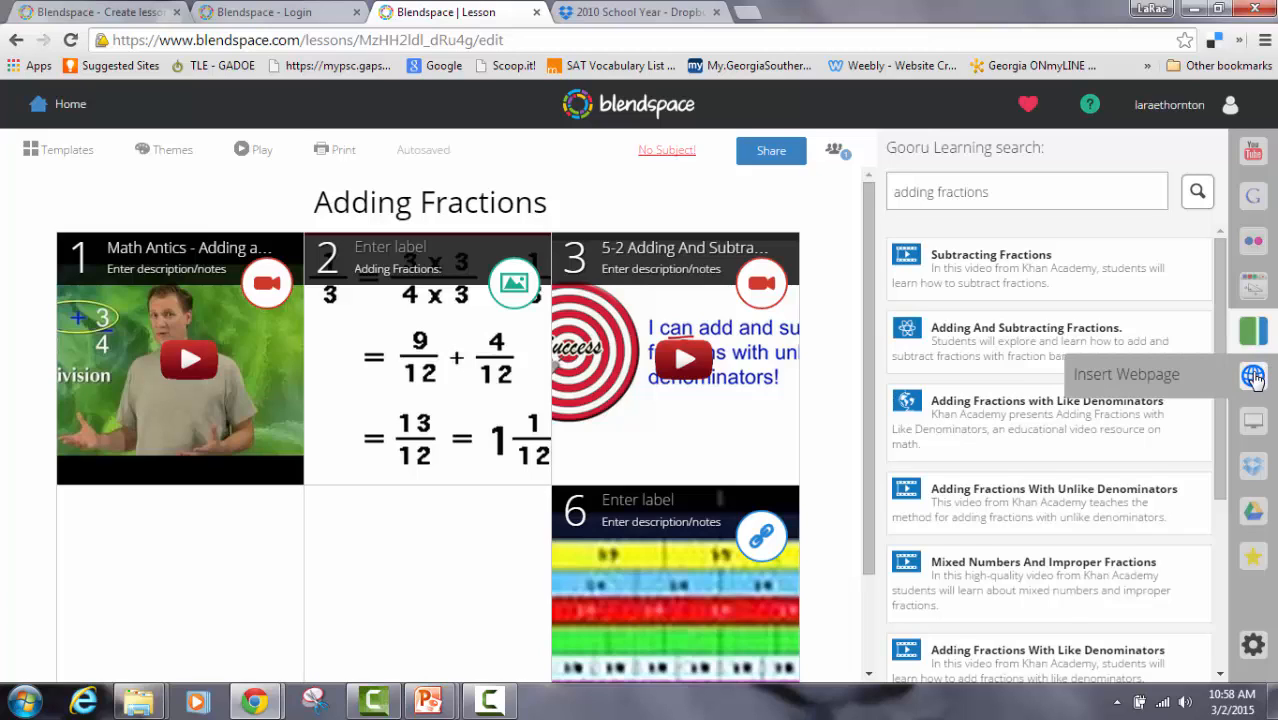
{"action": "left_click", "coordinate": [1254, 378]}
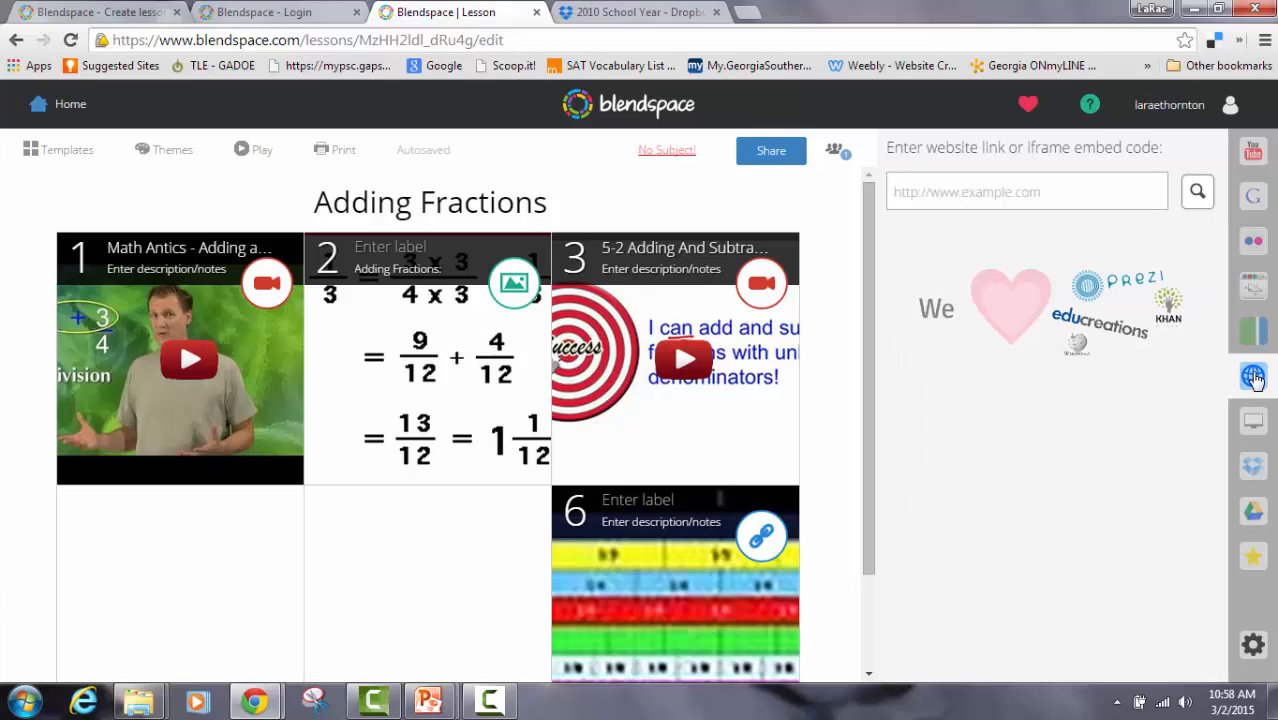
{"action": "left_click", "coordinate": [1076, 190]}
{"action": "type", "text": "www"}
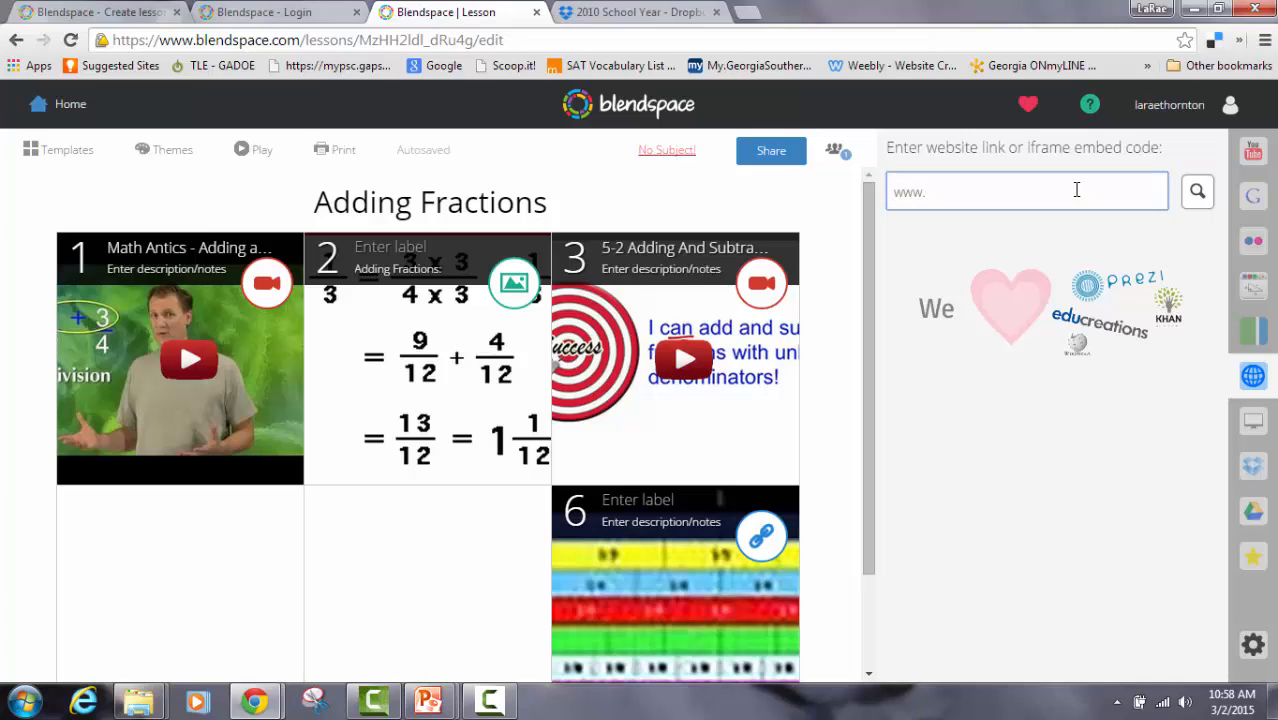
{"action": "type", "text": ".khanacademy.org"}
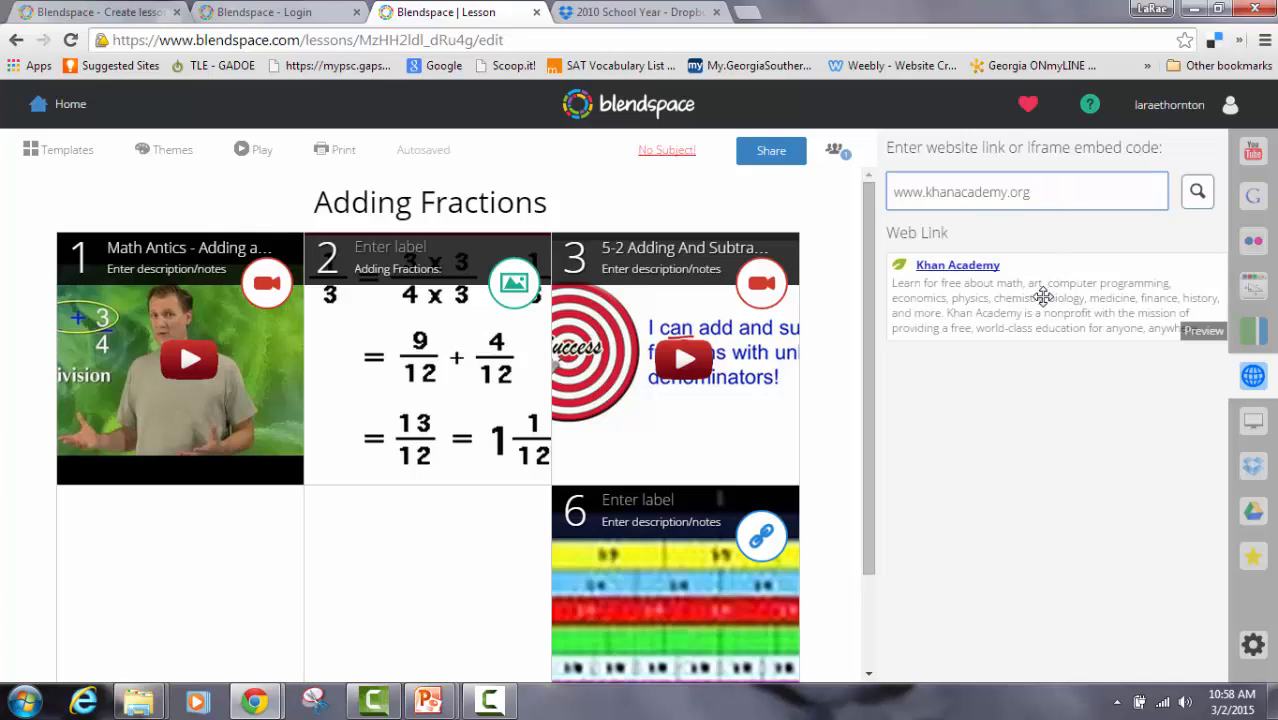
{"action": "left_click_drag", "start_coordinate": [1042, 297], "coordinate": [228, 550]}
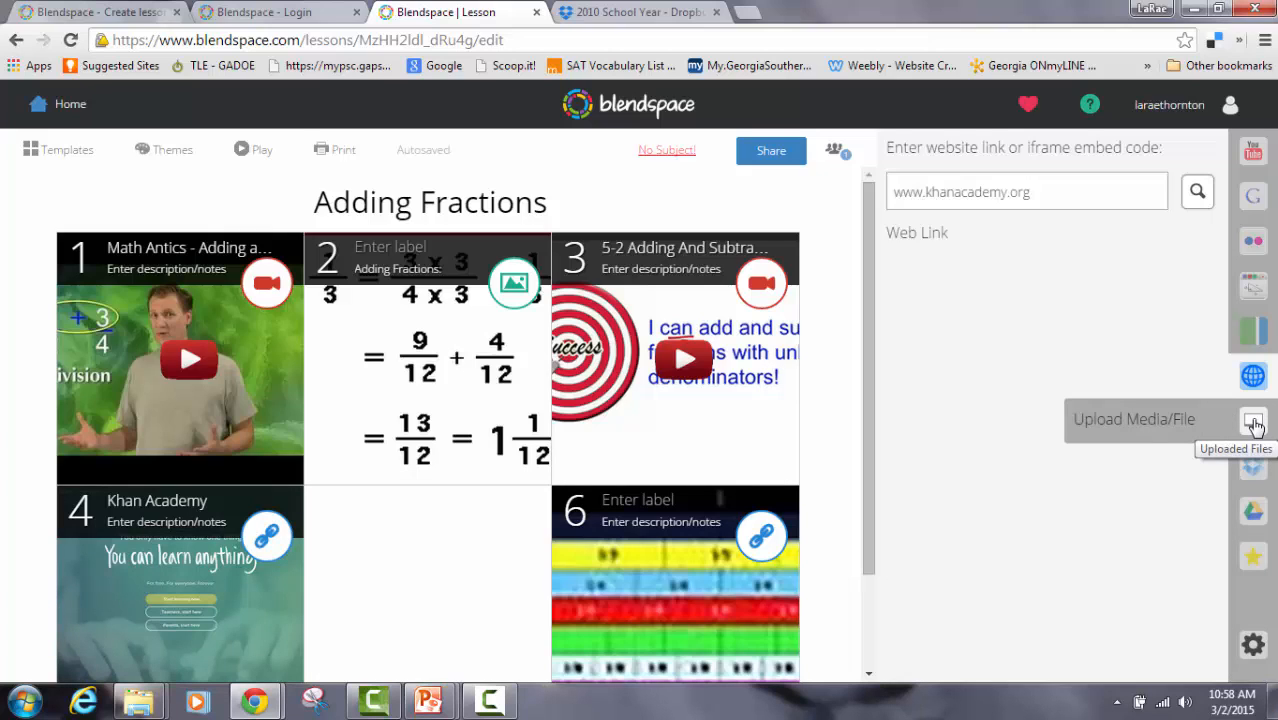
Place the uploaded file "what must be done.JPG" in the fifth cell and add a third row to the lesson grid
{"action": "left_click", "coordinate": [1253, 422]}
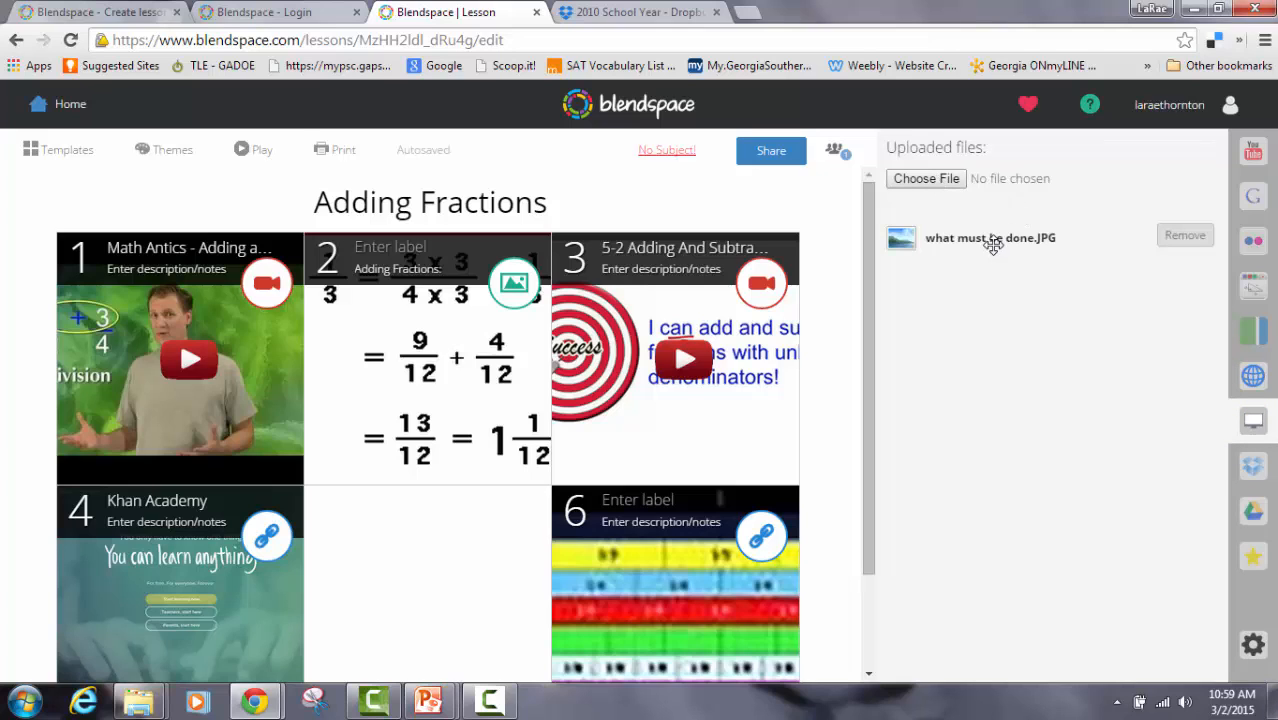
{"action": "left_click_drag", "start_coordinate": [992, 245], "coordinate": [464, 619]}
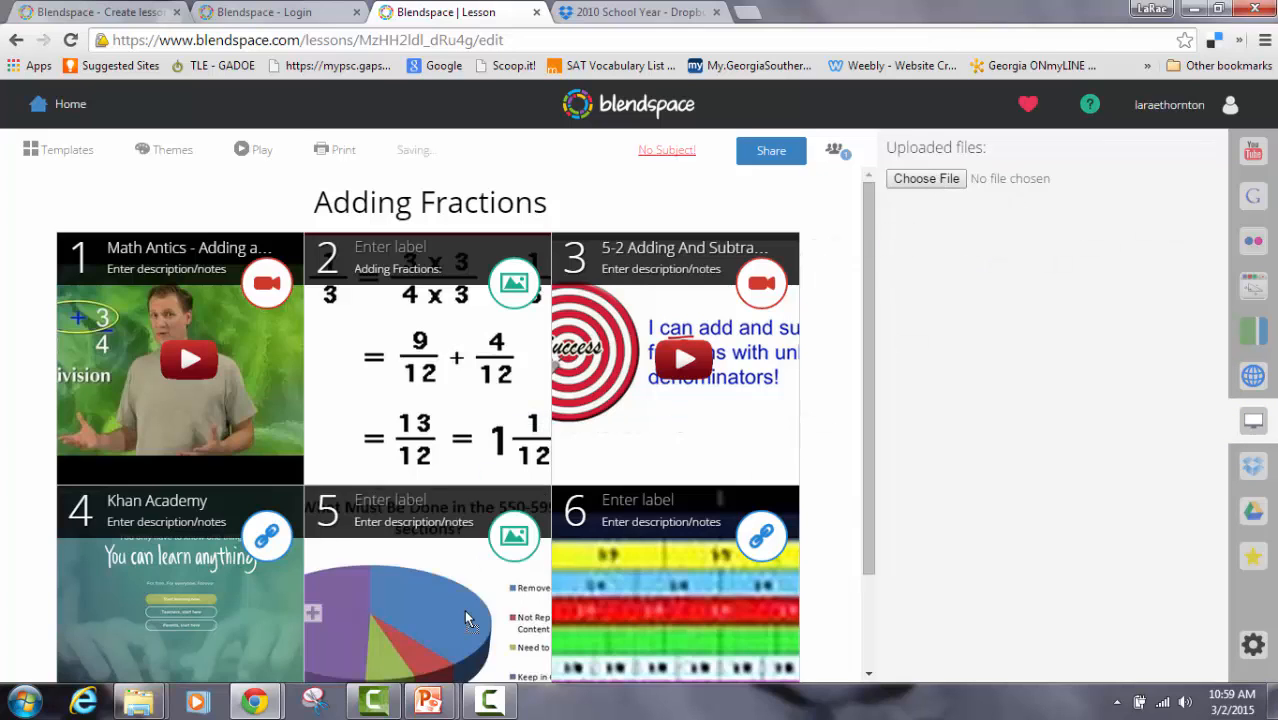
{"action": "left_click_drag", "start_coordinate": [870, 461], "coordinate": [850, 646]}
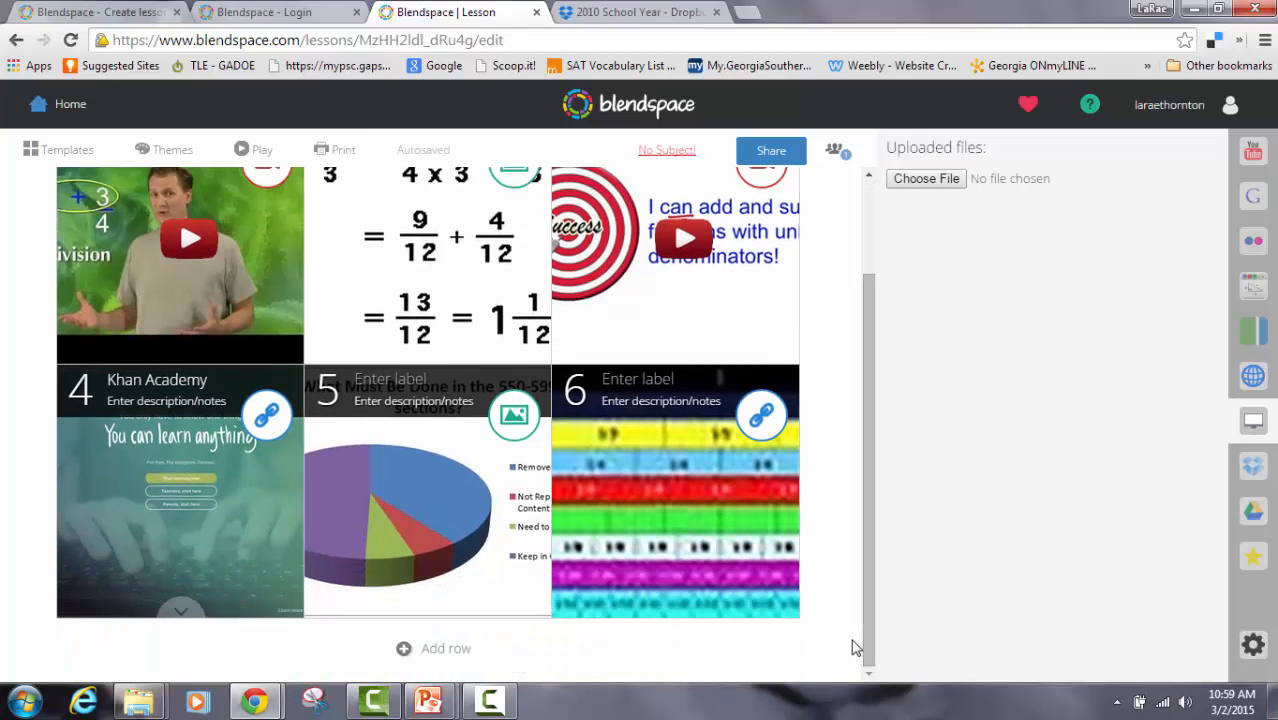
{"action": "left_click", "coordinate": [441, 650]}
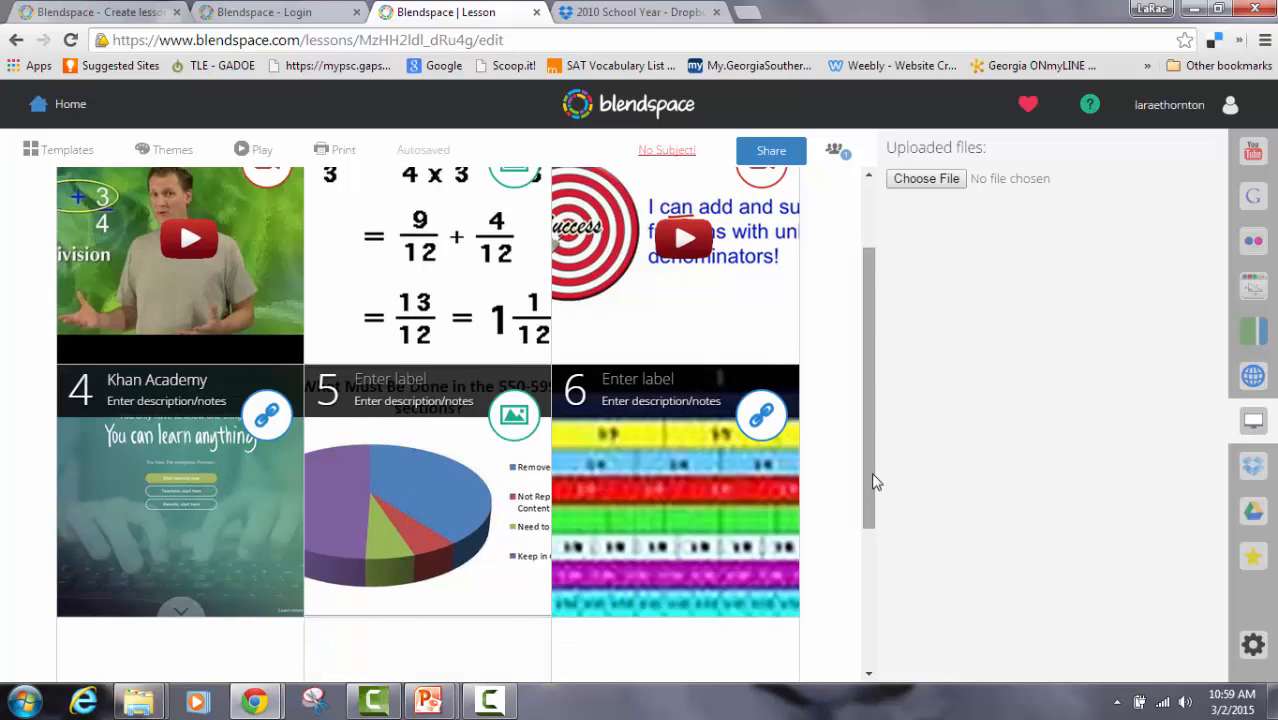
{"action": "left_click_drag", "start_coordinate": [872, 480], "coordinate": [868, 628]}
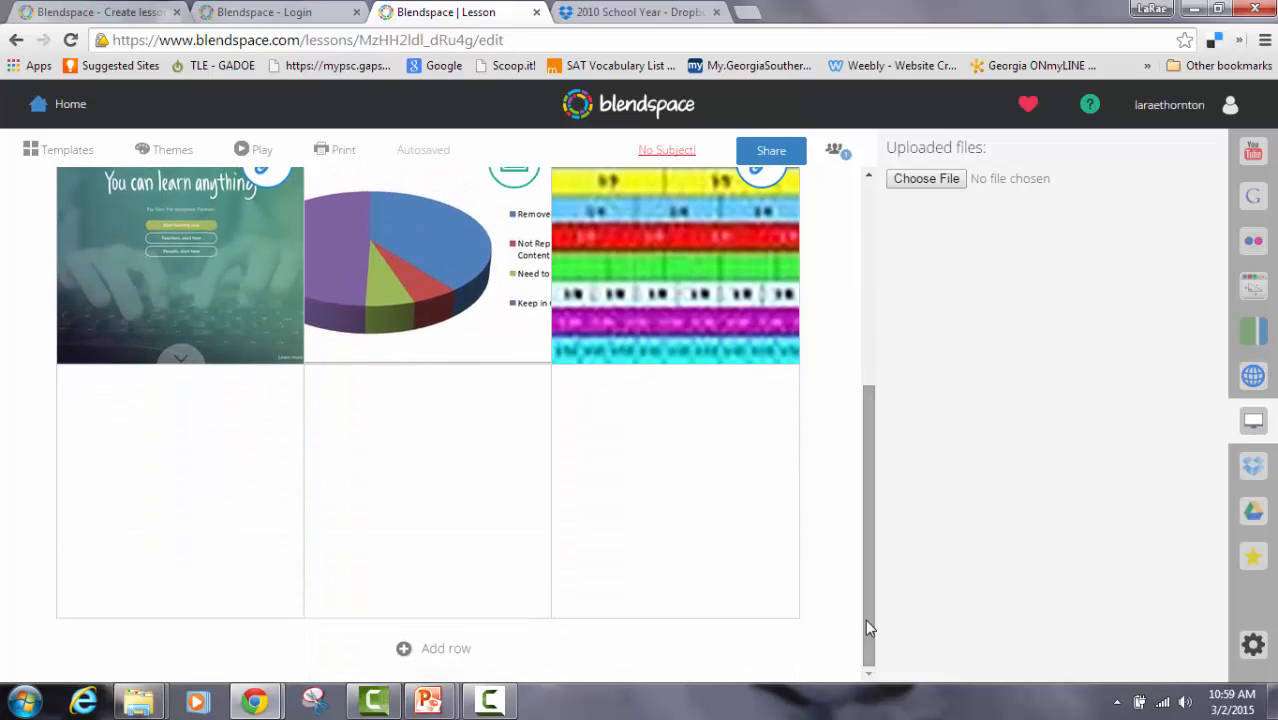
Place "graph picture.doc" from the Dropbox folder "2010 School Year" in the seventh cell
{"action": "left_click", "coordinate": [1253, 469]}
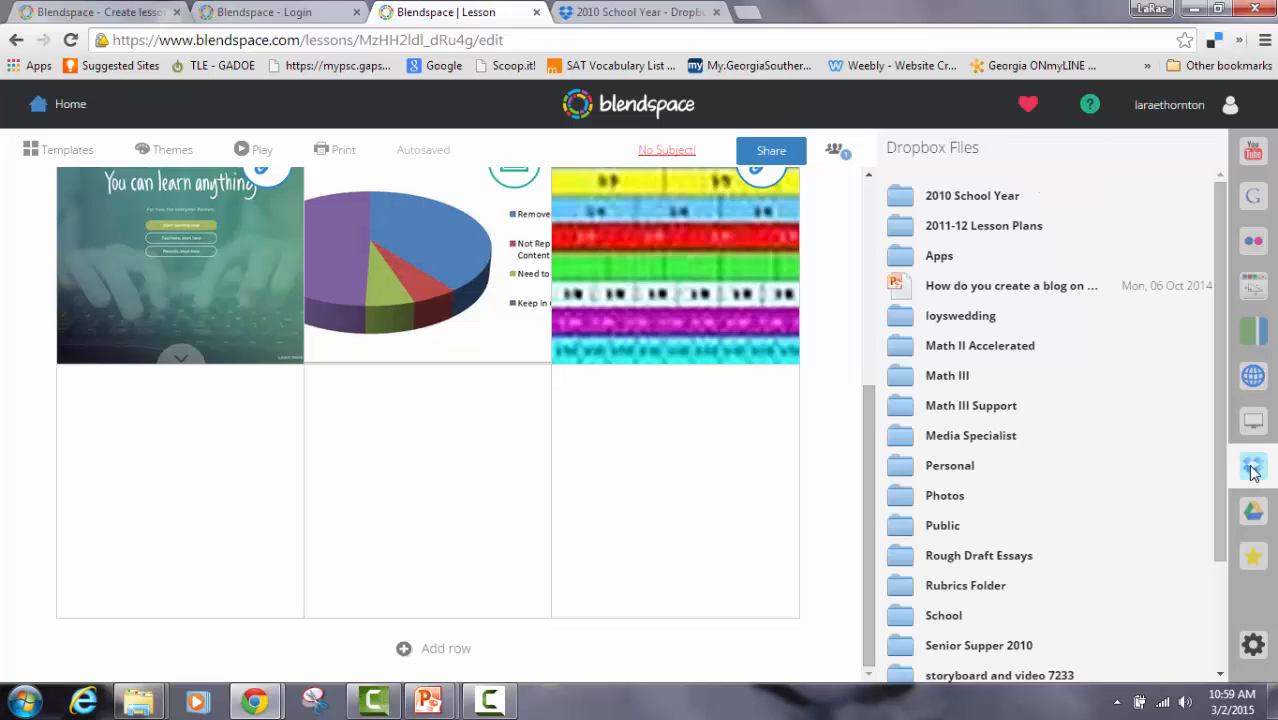
{"action": "left_click", "coordinate": [976, 198]}
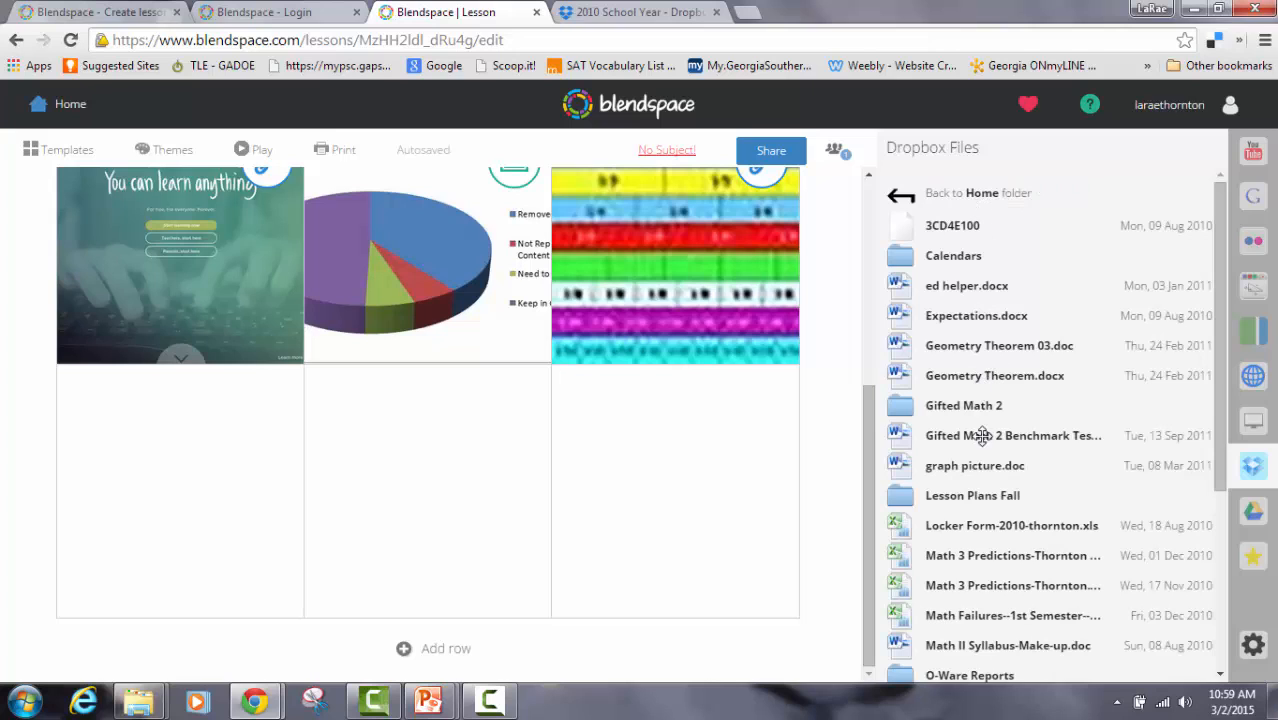
{"action": "left_click_drag", "start_coordinate": [966, 465], "coordinate": [186, 459]}
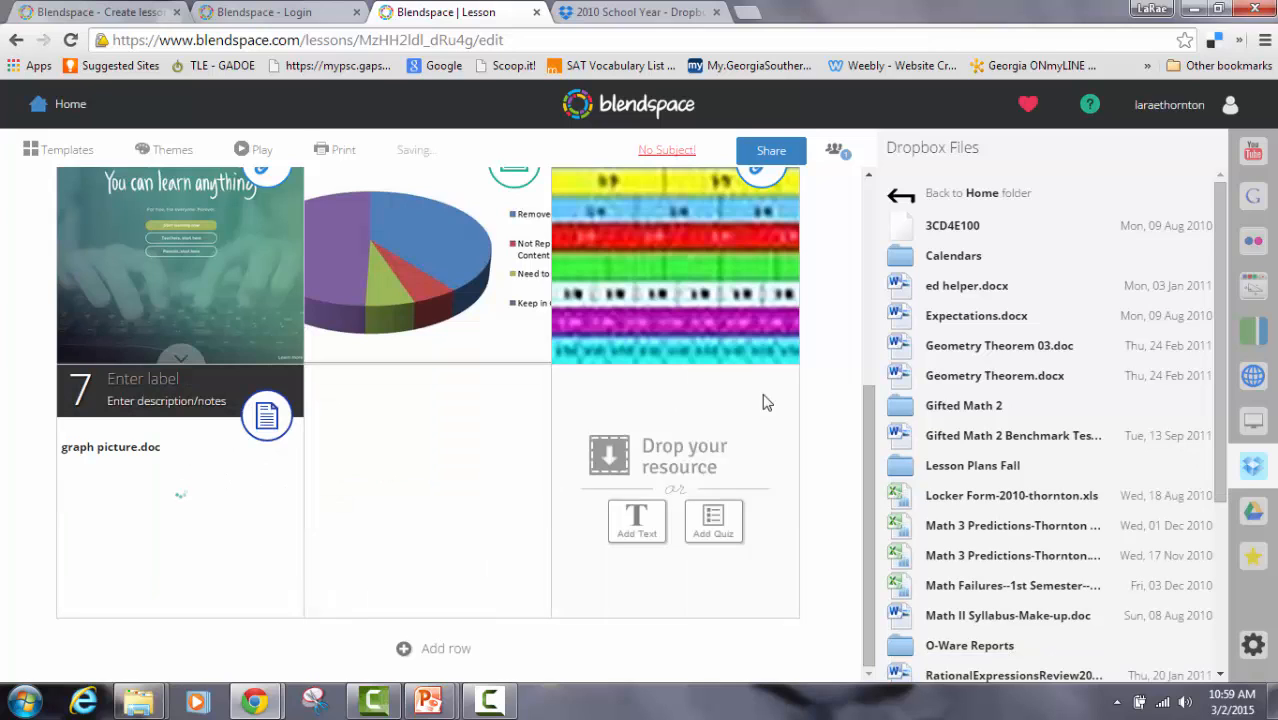
Place the Google Drive file "Circles, Volume, & Geometric Probability Quiz" in the eighth cell of the lesson grid
{"action": "left_click", "coordinate": [1253, 512]}
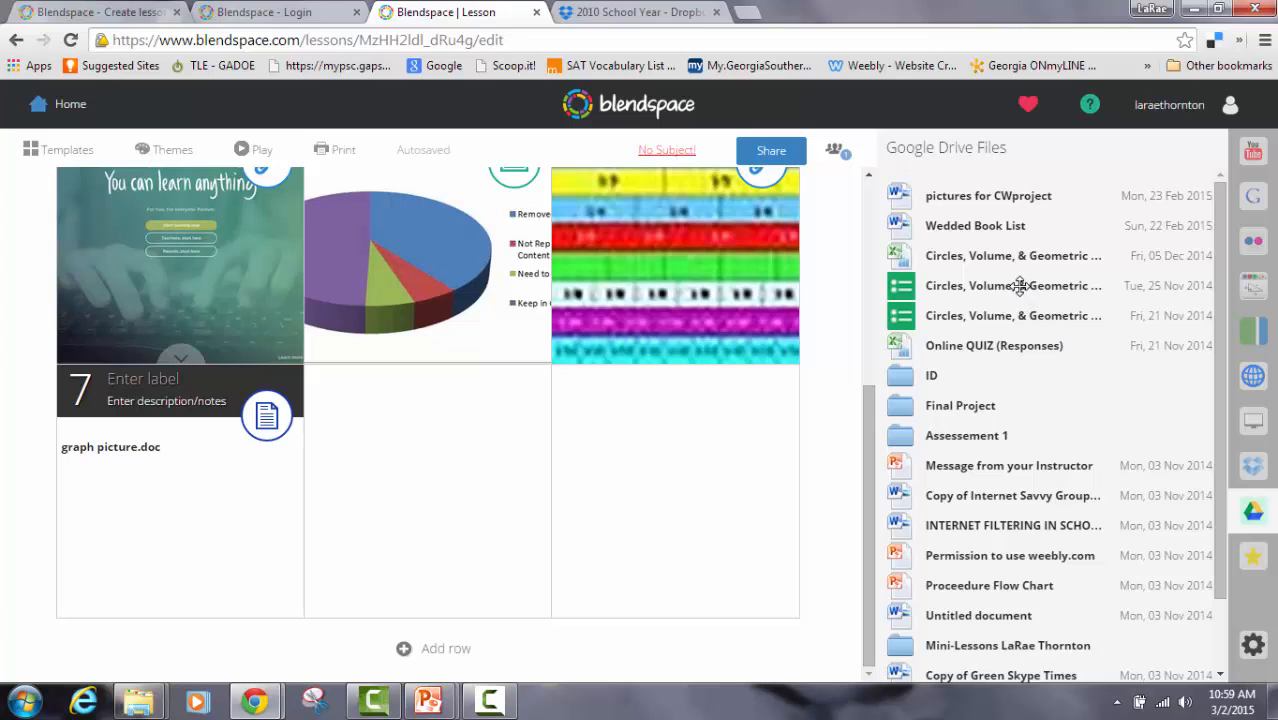
{"action": "left_click_drag", "start_coordinate": [1019, 286], "coordinate": [473, 440]}
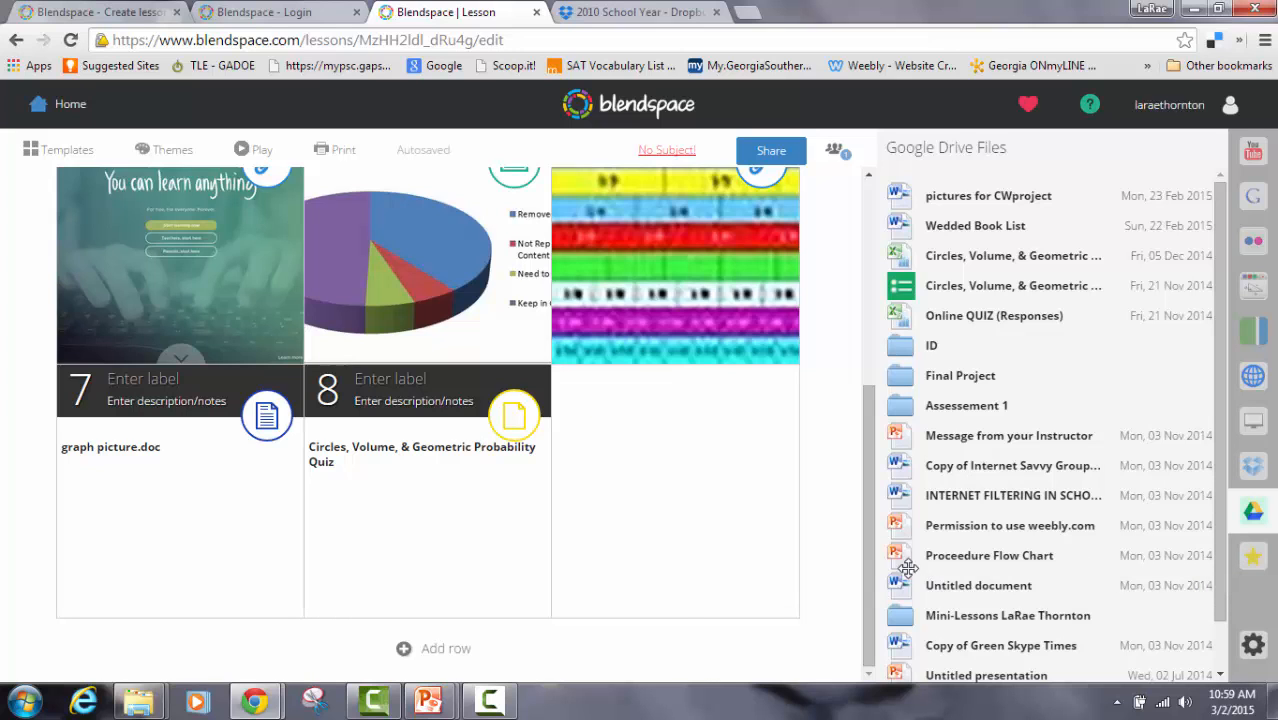
Play the lesson and page through its resources in order to check how each one displays, closing the preview at the end
{"action": "left_click_drag", "start_coordinate": [869, 564], "coordinate": [853, 291]}
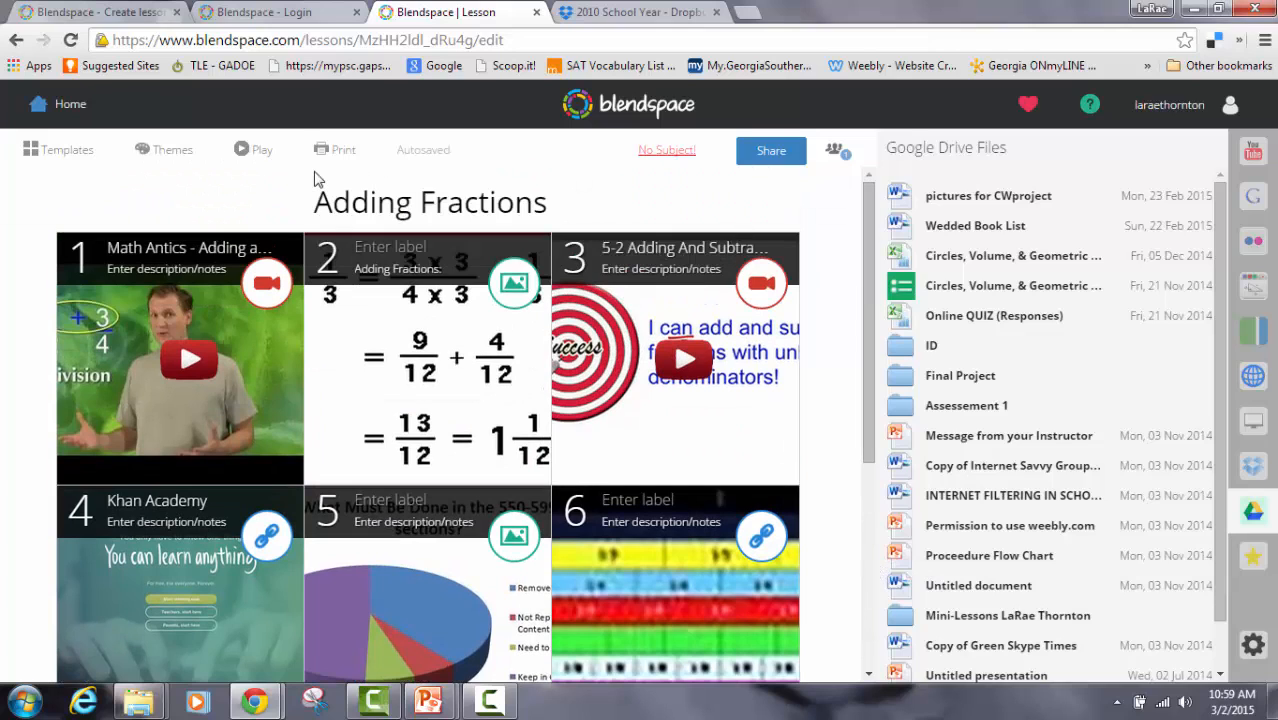
{"action": "left_click", "coordinate": [246, 150]}
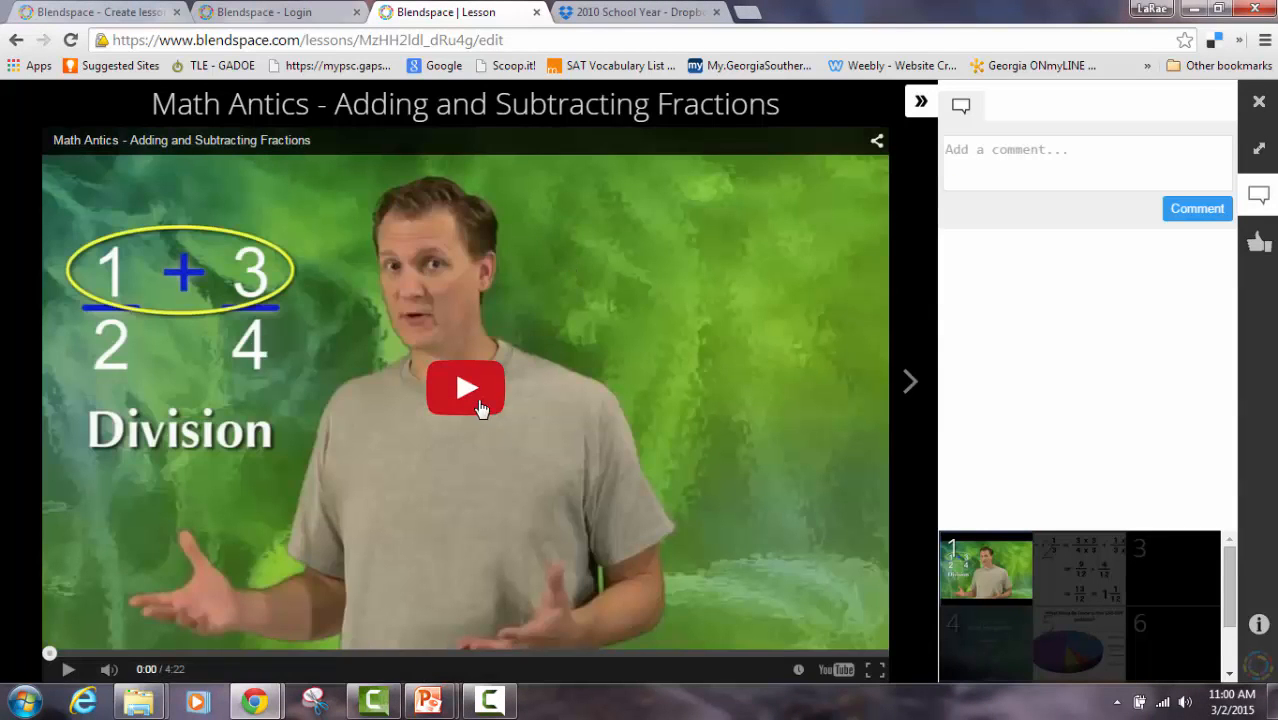
{"action": "left_click", "coordinate": [911, 384]}
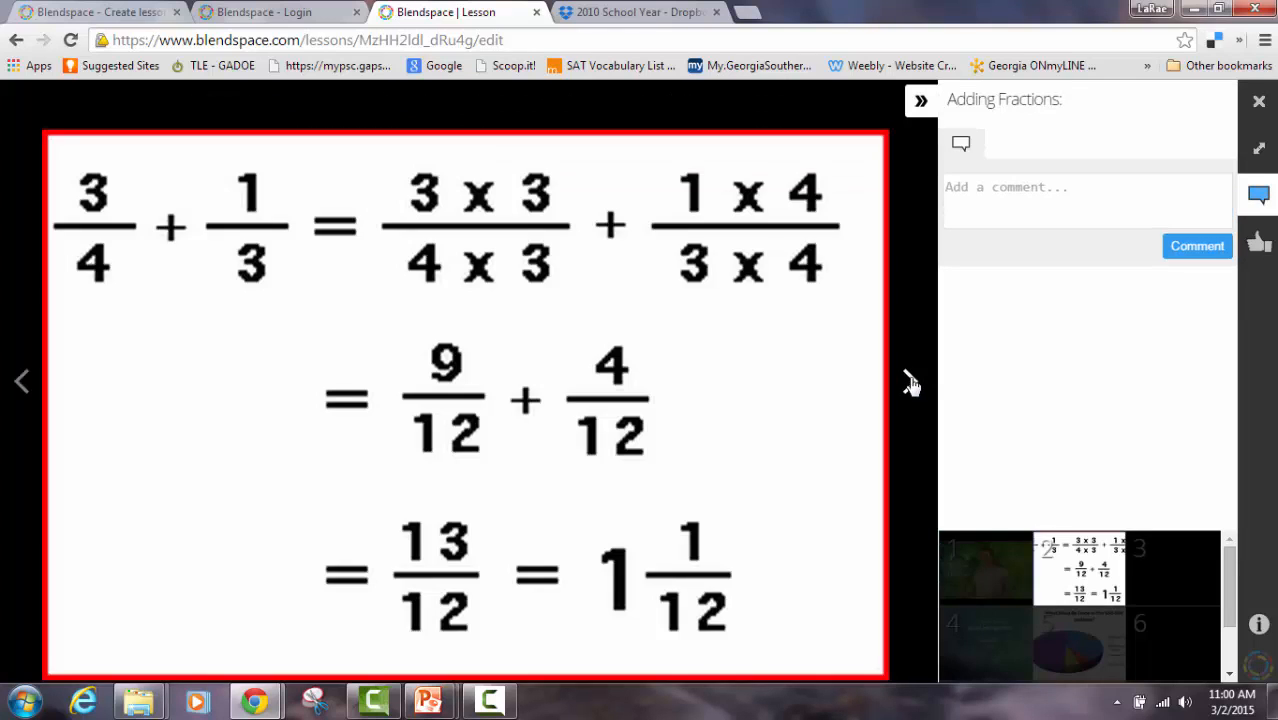
{"action": "left_click", "coordinate": [911, 384]}
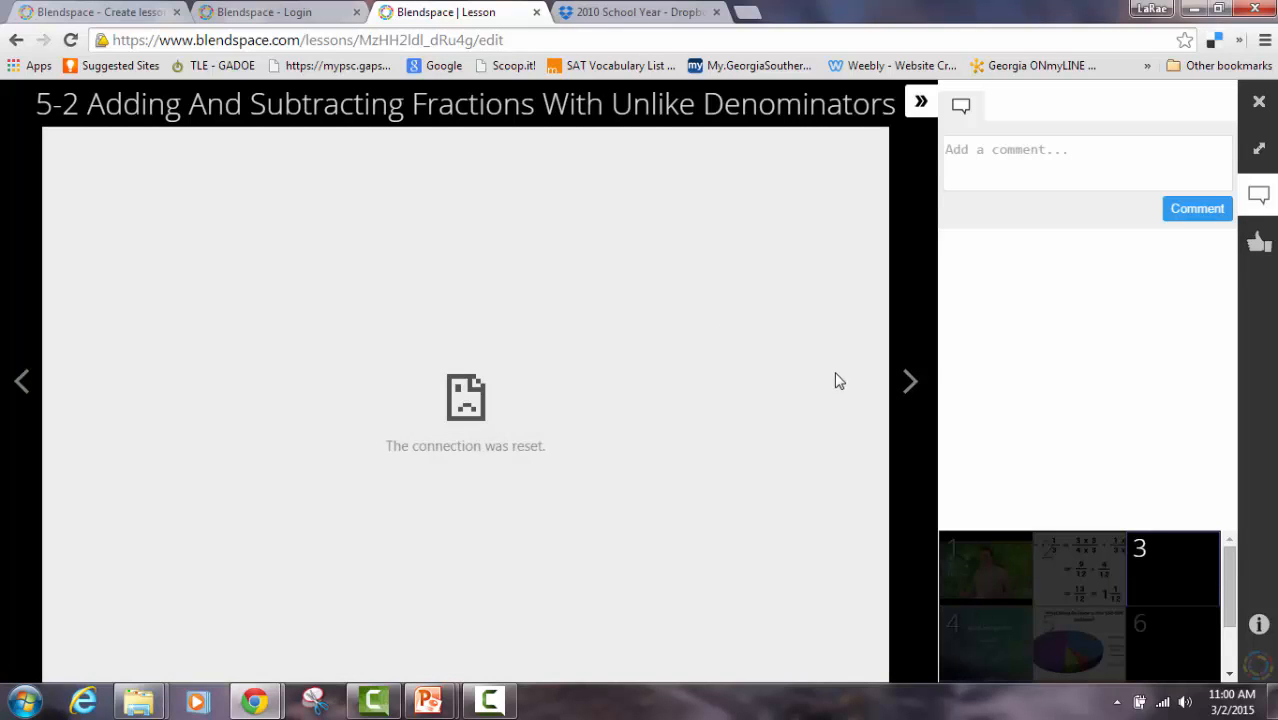
{"action": "left_click", "coordinate": [907, 380]}
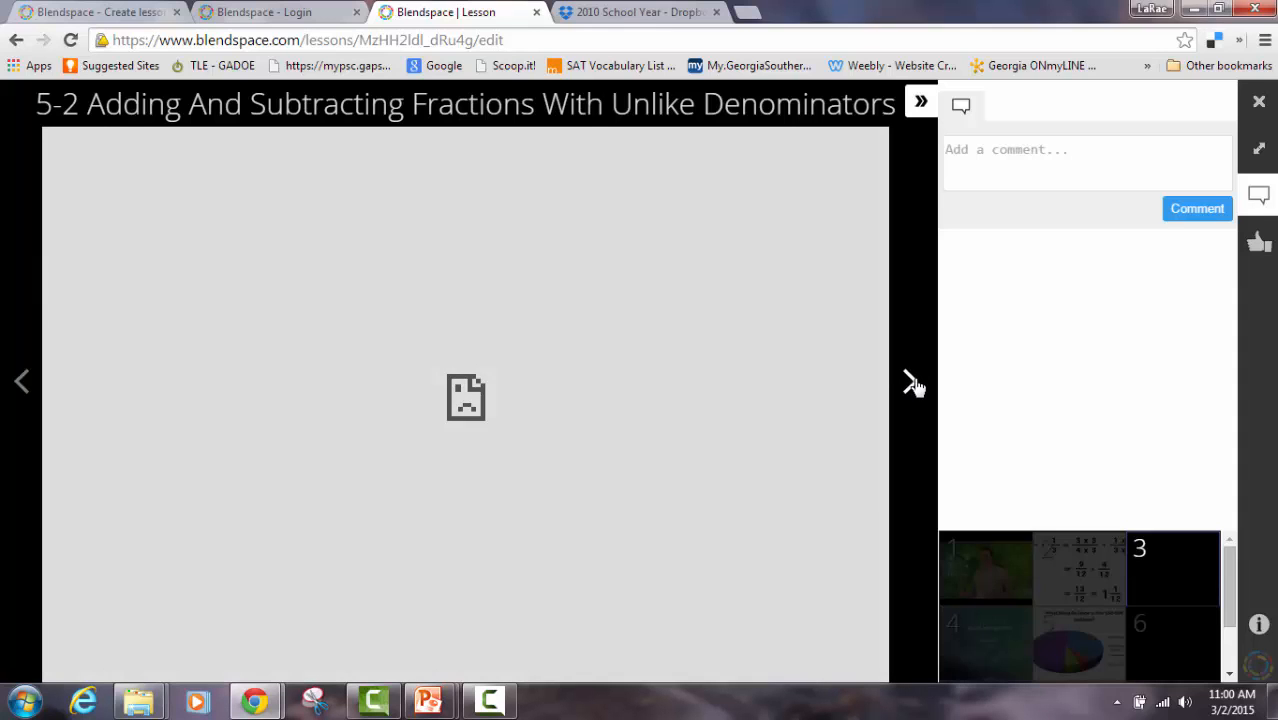
{"action": "left_click", "coordinate": [910, 382]}
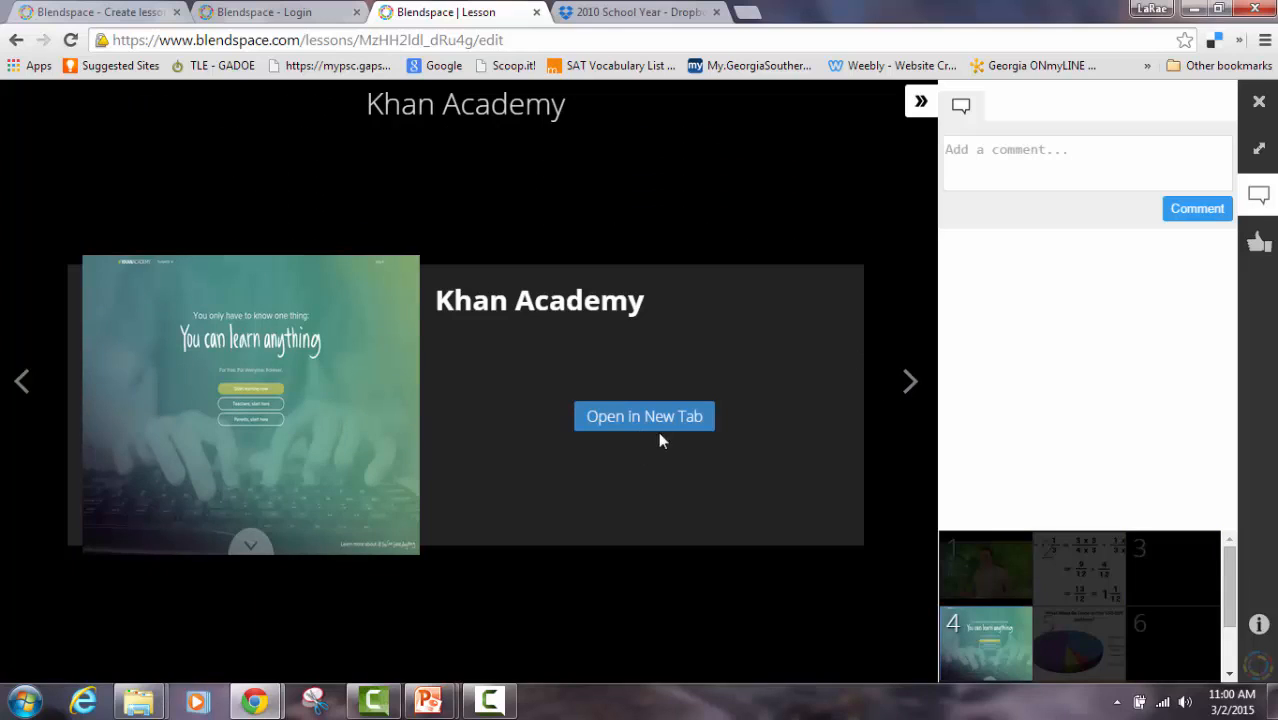
{"action": "left_click", "coordinate": [909, 381]}
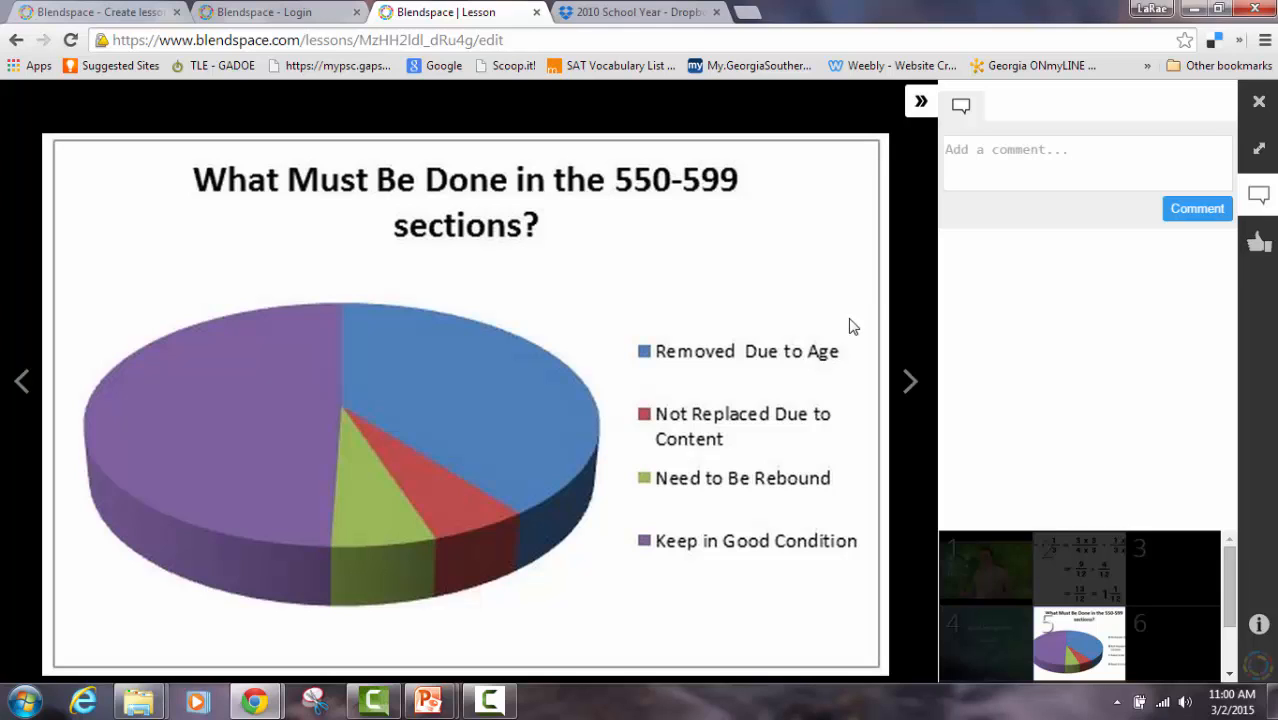
{"action": "left_click", "coordinate": [912, 382]}
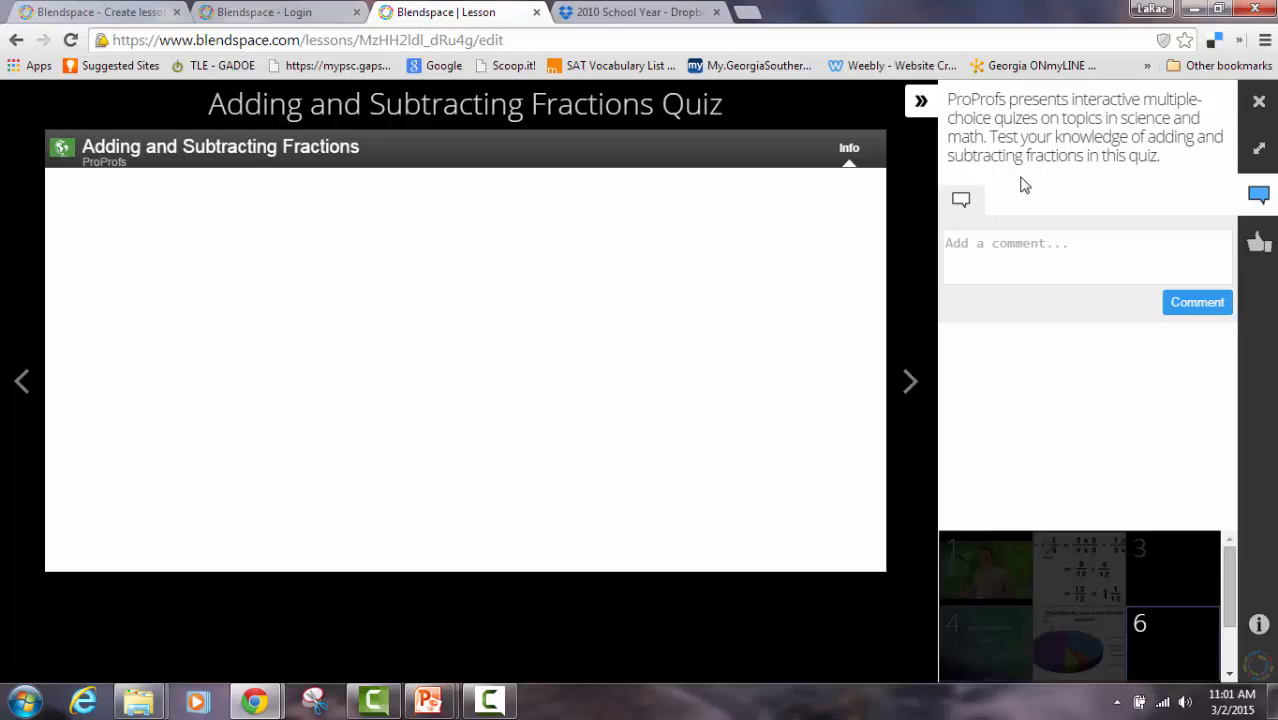
{"action": "left_click", "coordinate": [909, 381]}
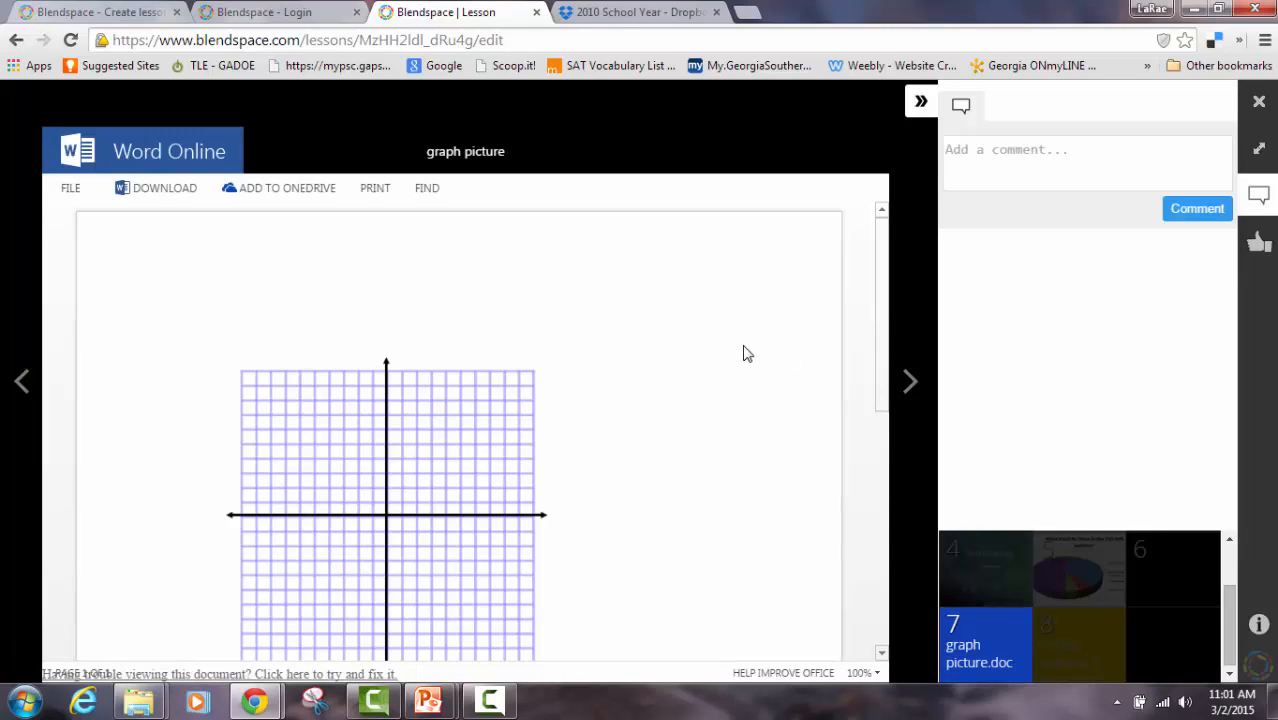
{"action": "left_click", "coordinate": [913, 388]}
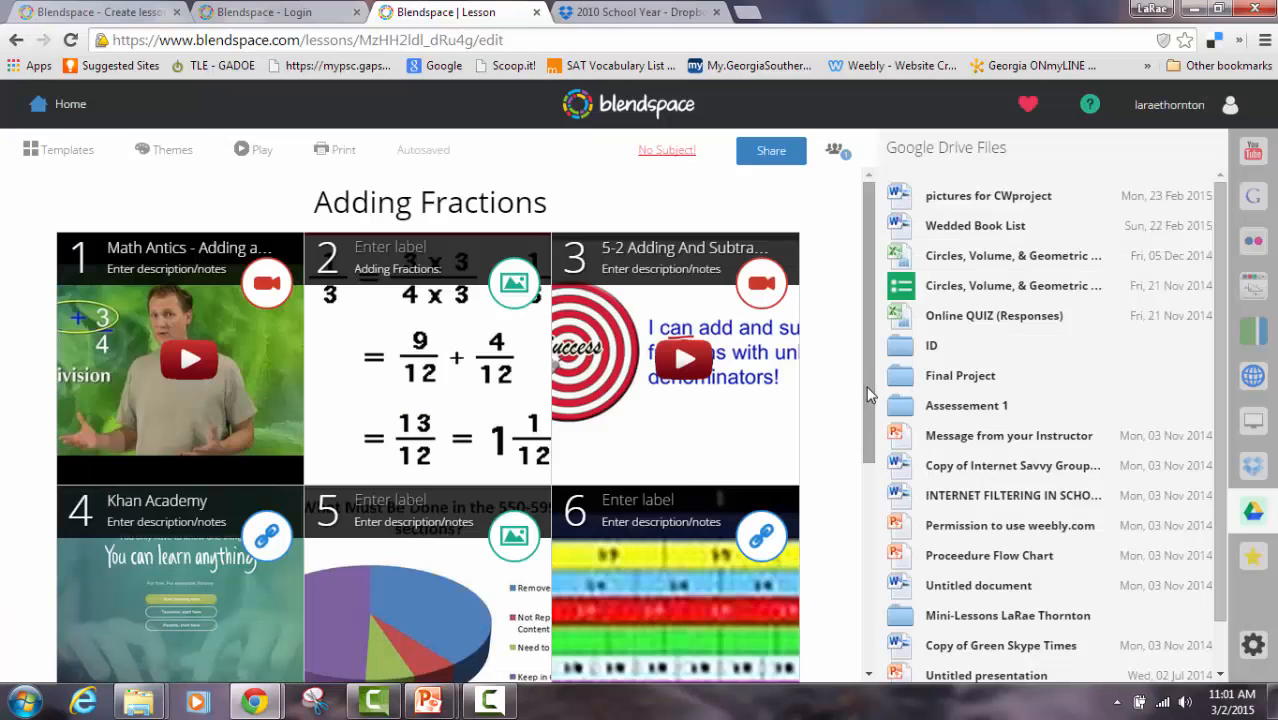
Delete the "5-2 Adding And Subtracting Fractions With Unlike Denominators" video from the third cell
{"action": "left_click_drag", "start_coordinate": [868, 394], "coordinate": [882, 590]}
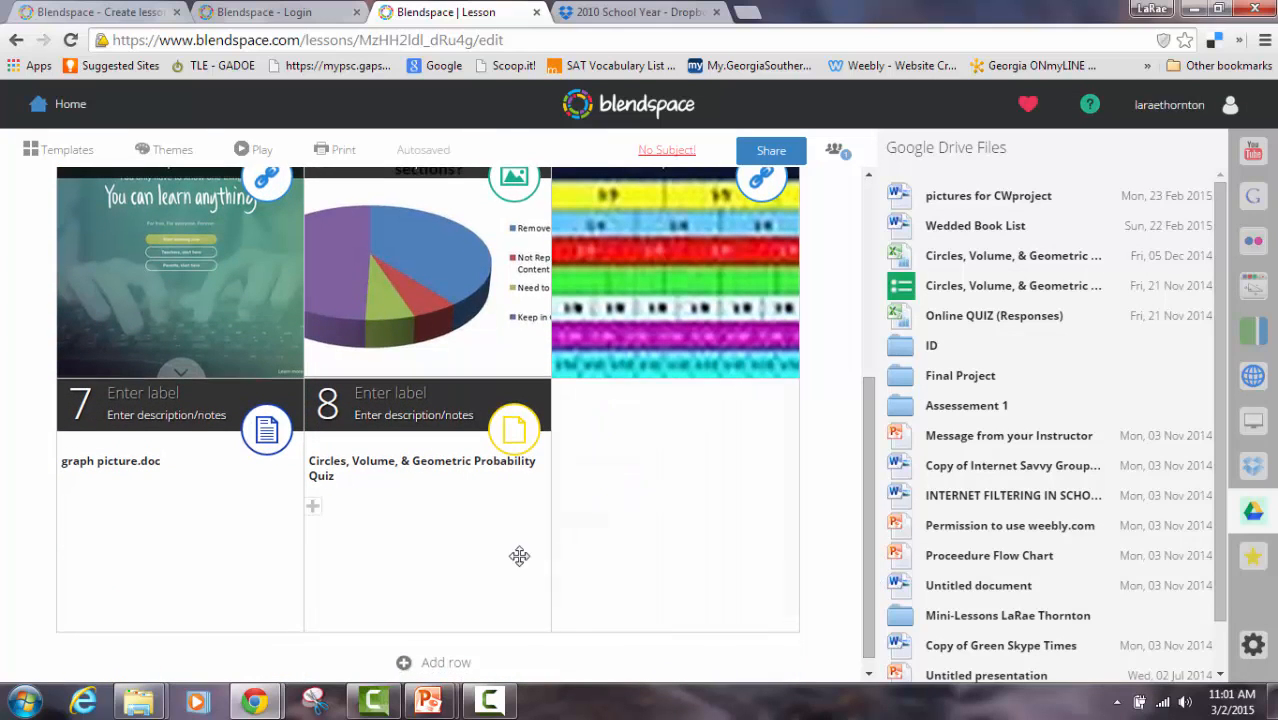
{"action": "mouse_move", "coordinate": [508, 551]}
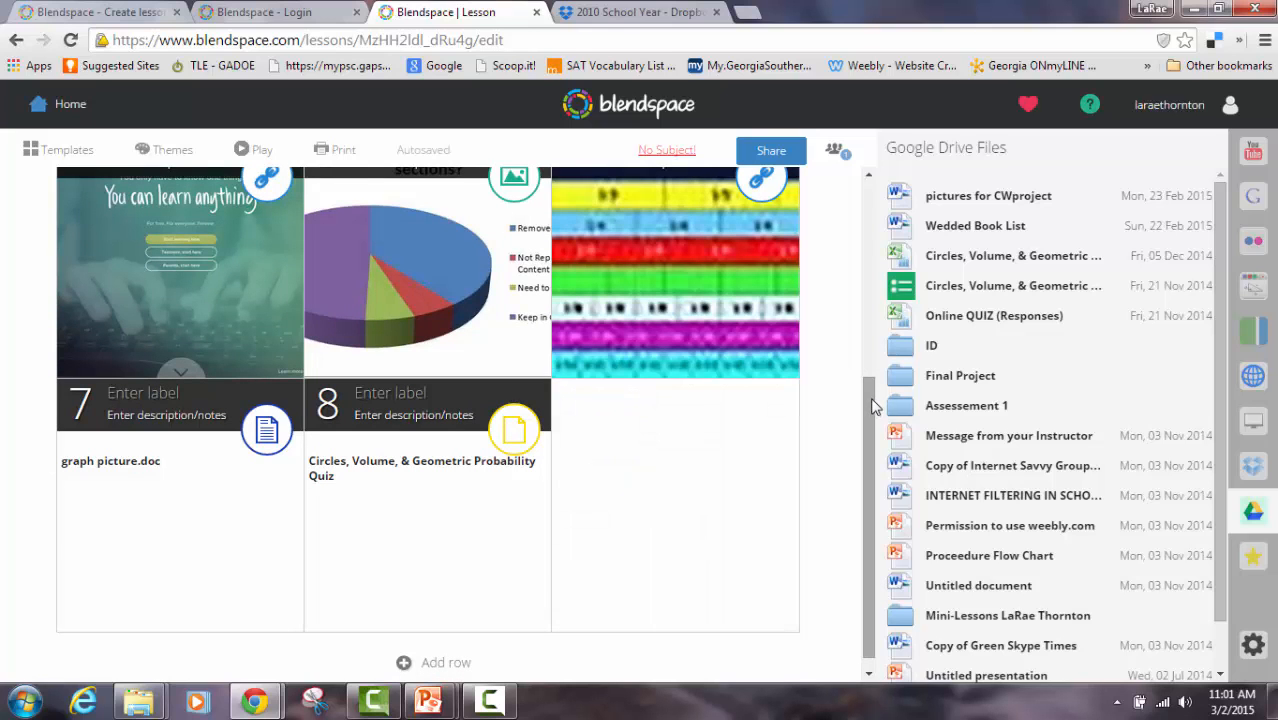
{"action": "left_click_drag", "start_coordinate": [871, 407], "coordinate": [857, 205]}
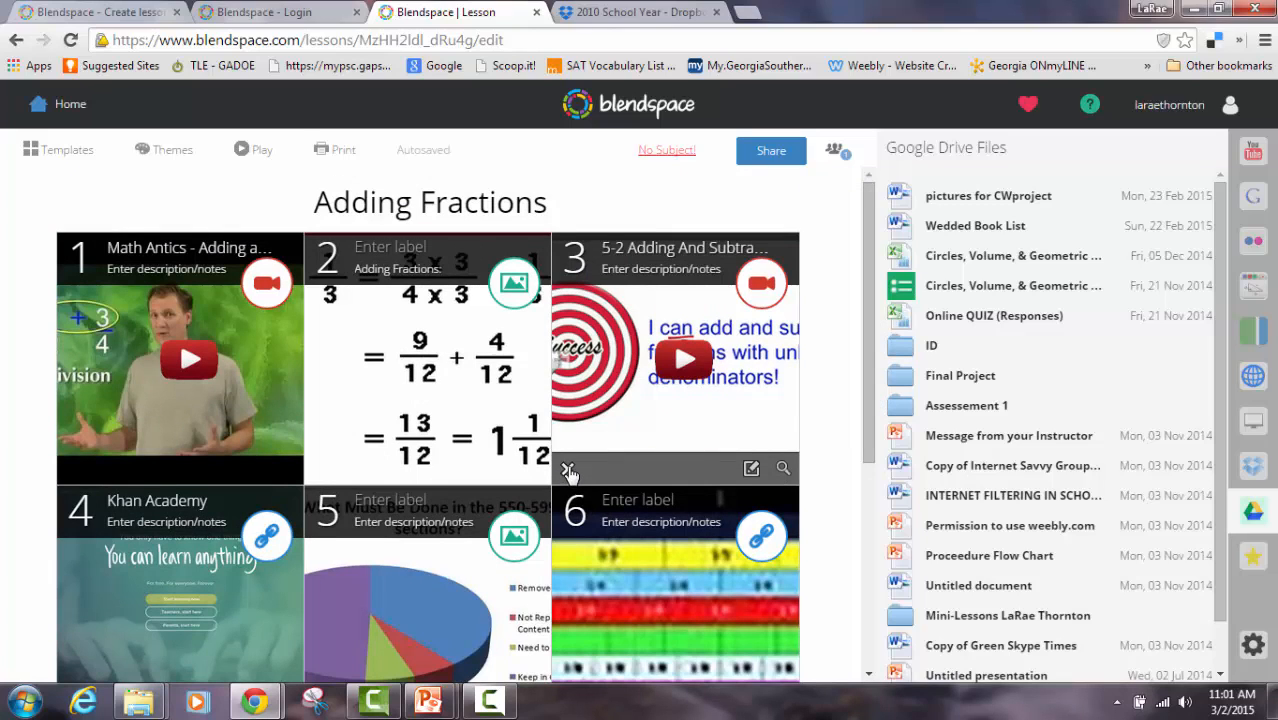
{"action": "left_click", "coordinate": [568, 470]}
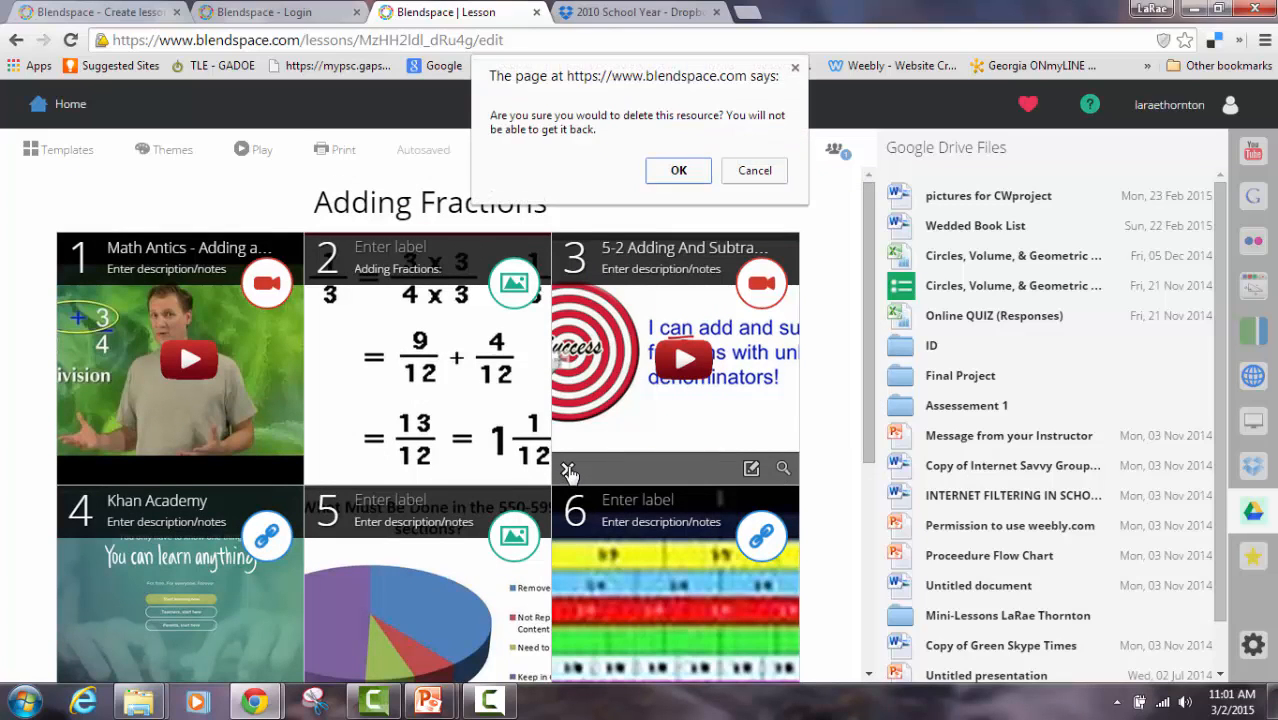
{"action": "left_click", "coordinate": [678, 171]}
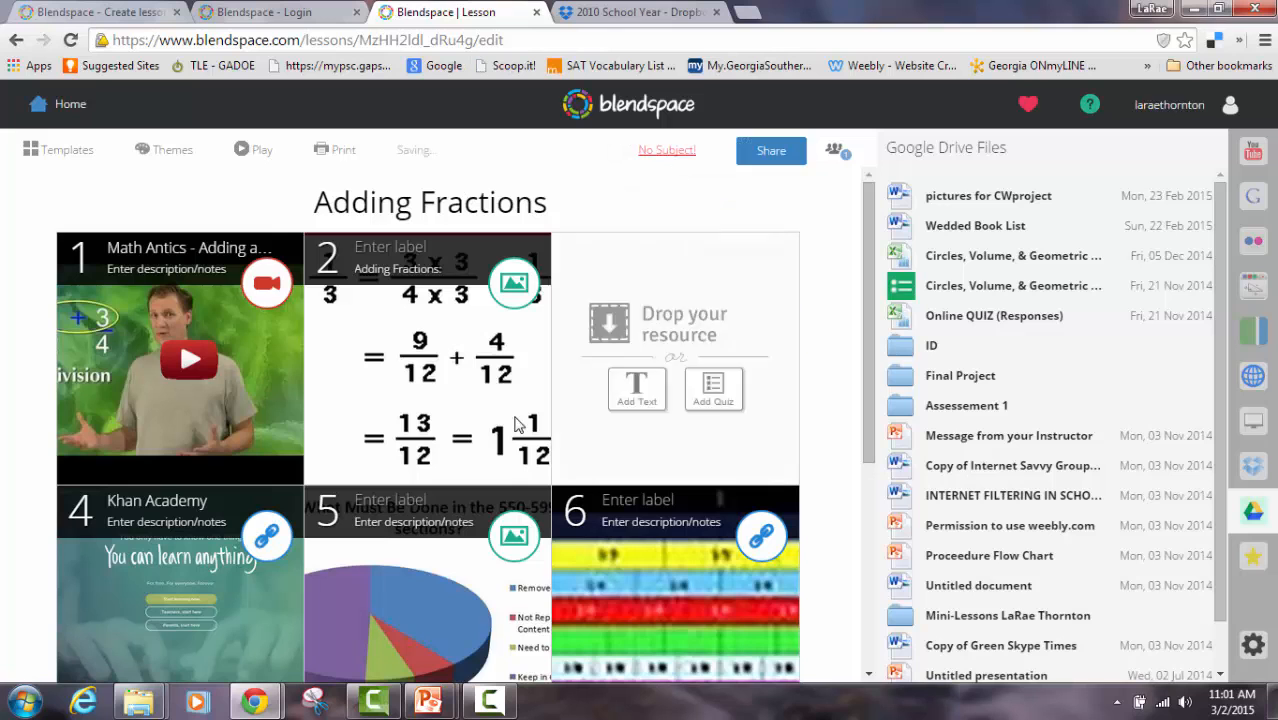
Move the Khan Academy link to the third cell, the pie chart image to the fourth and the fractions quiz link to the fifth
{"action": "left_click_drag", "start_coordinate": [265, 581], "coordinate": [754, 343]}
{"action": "scroll", "coordinate": [529, 415], "scroll_direction": "down", "scroll_amount": 3}
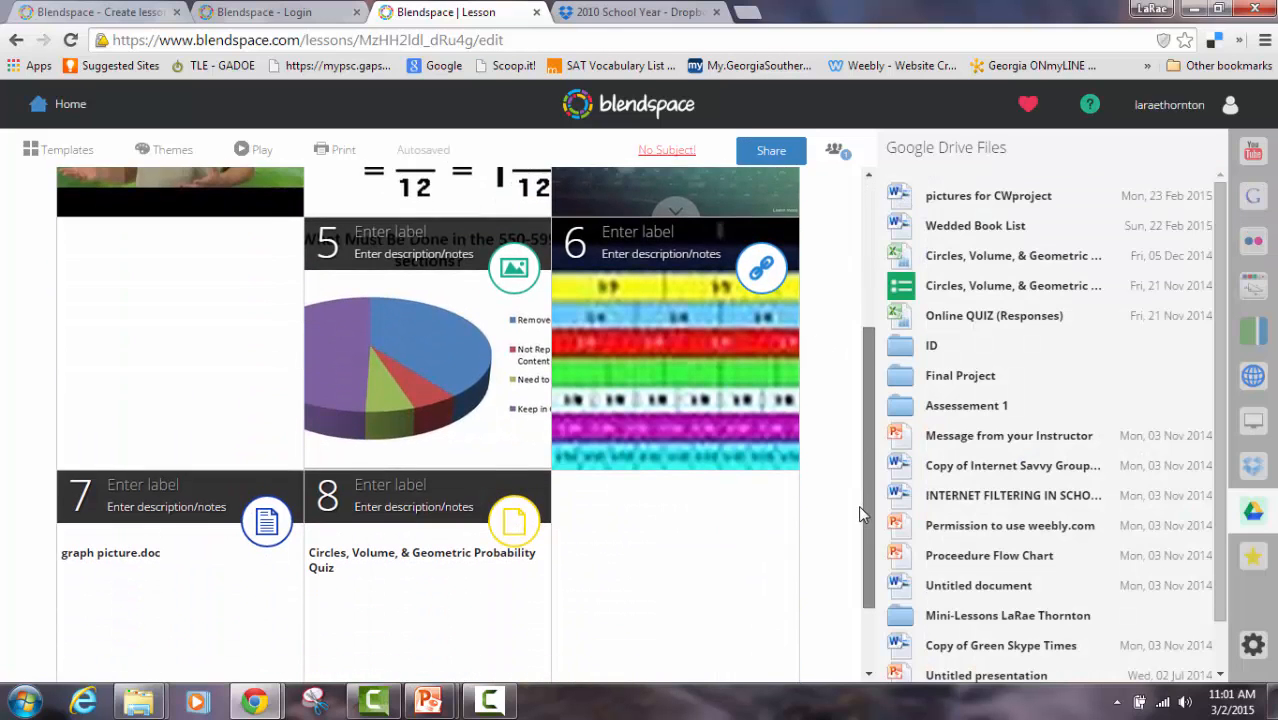
{"action": "left_click_drag", "start_coordinate": [456, 337], "coordinate": [200, 325]}
{"action": "left_click_drag", "start_coordinate": [599, 342], "coordinate": [342, 348]}
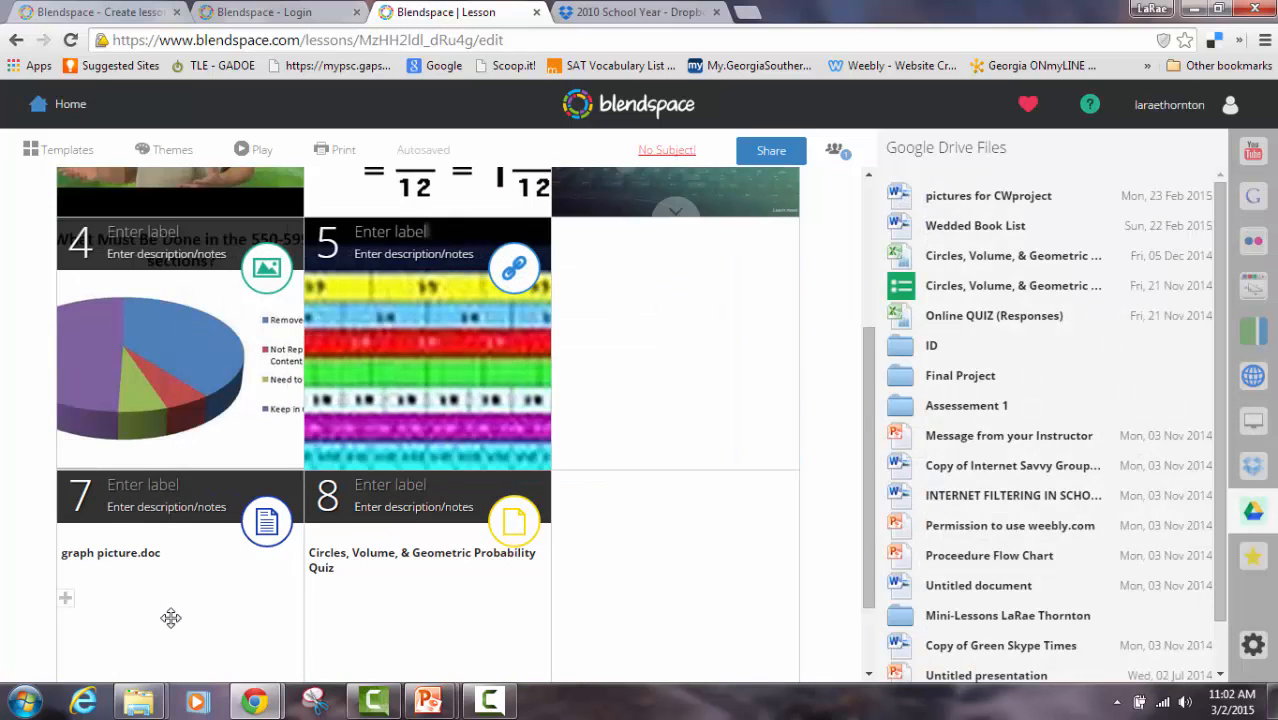
Delete "graph picture.doc" from the seventh cell and move the "Circles, Volume, & Geometric Probability Quiz" into the sixth cell
{"action": "scroll", "coordinate": [171, 618], "scroll_direction": "down", "scroll_amount": 1}
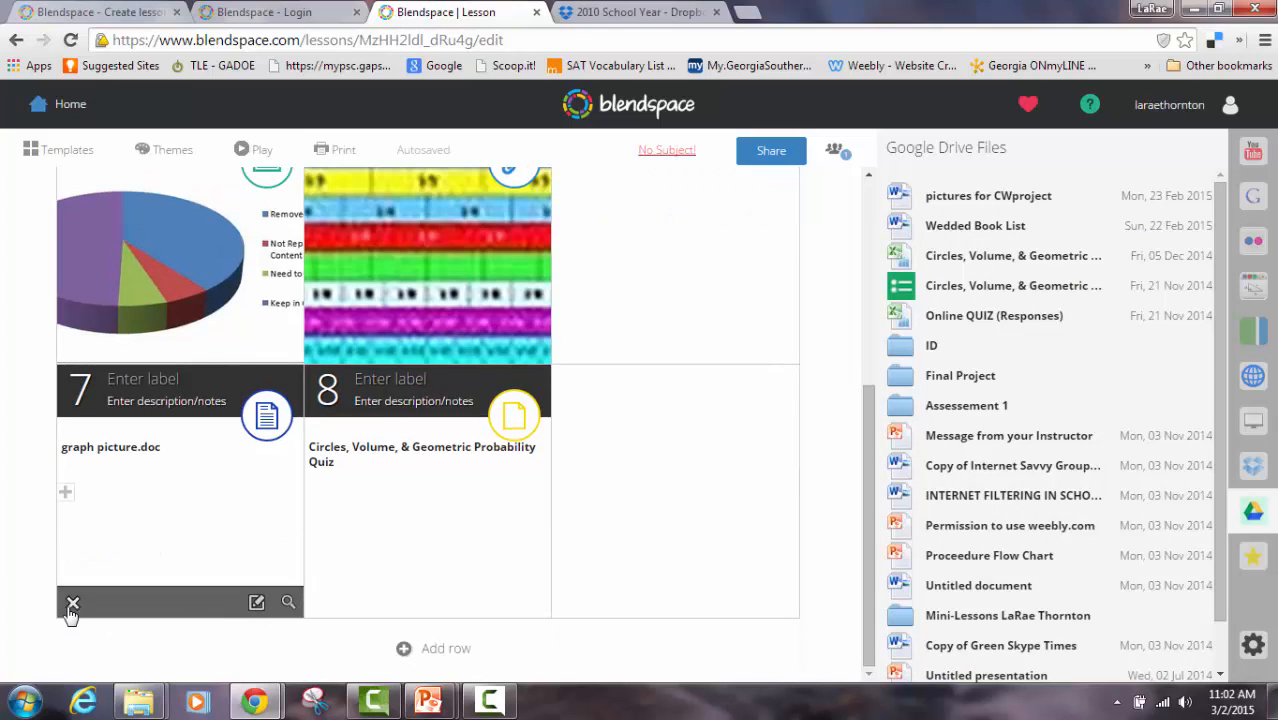
{"action": "left_click", "coordinate": [72, 603]}
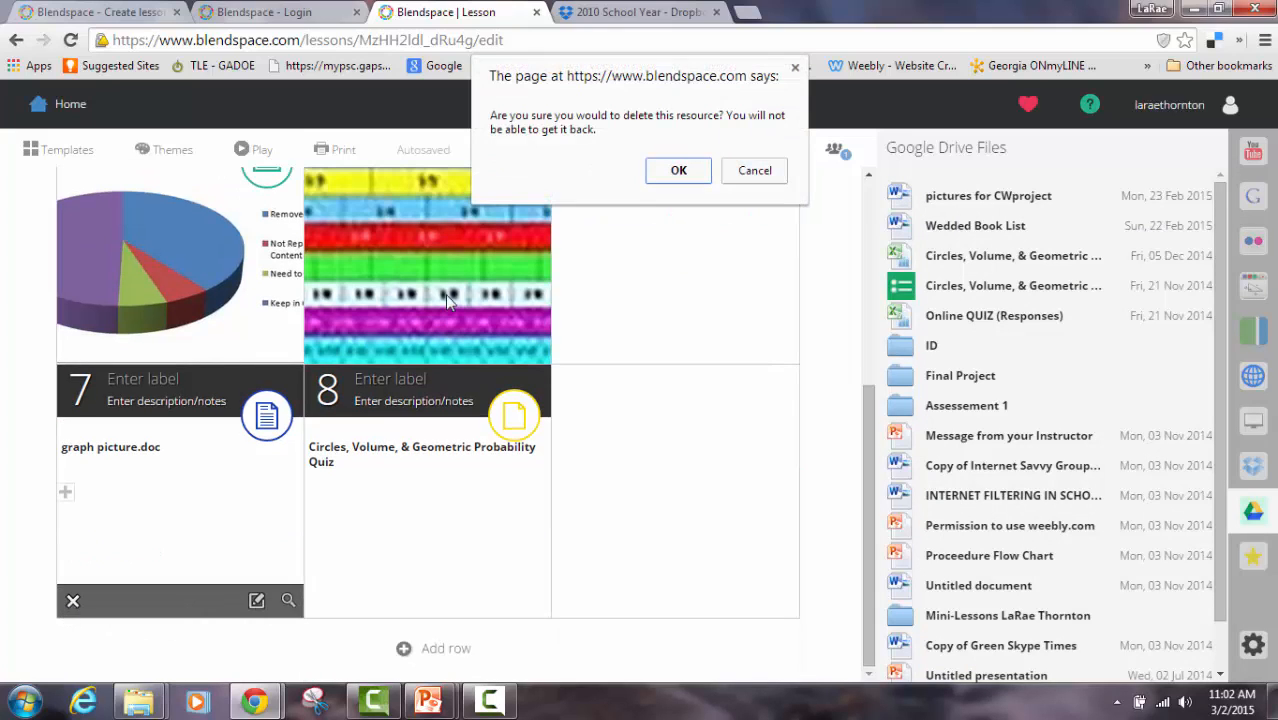
{"action": "left_click", "coordinate": [678, 173]}
{"action": "mouse_move", "coordinate": [478, 468]}
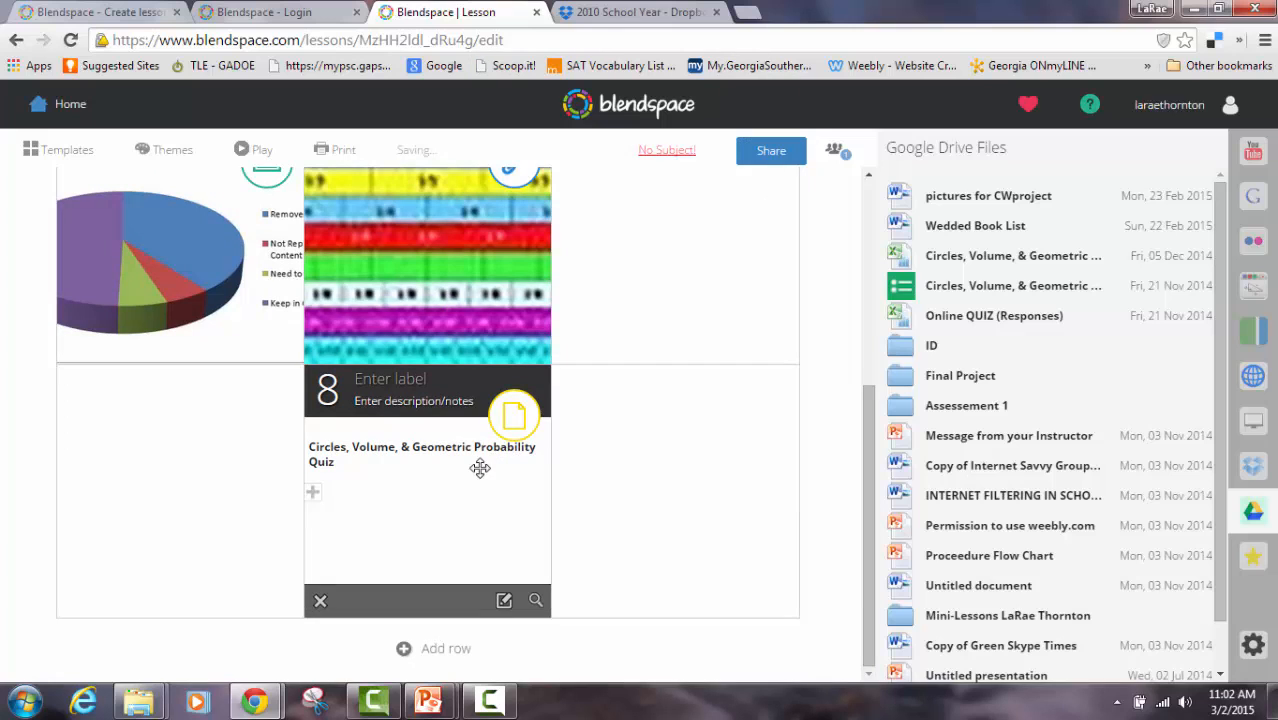
{"action": "left_click_drag", "start_coordinate": [419, 502], "coordinate": [663, 263]}
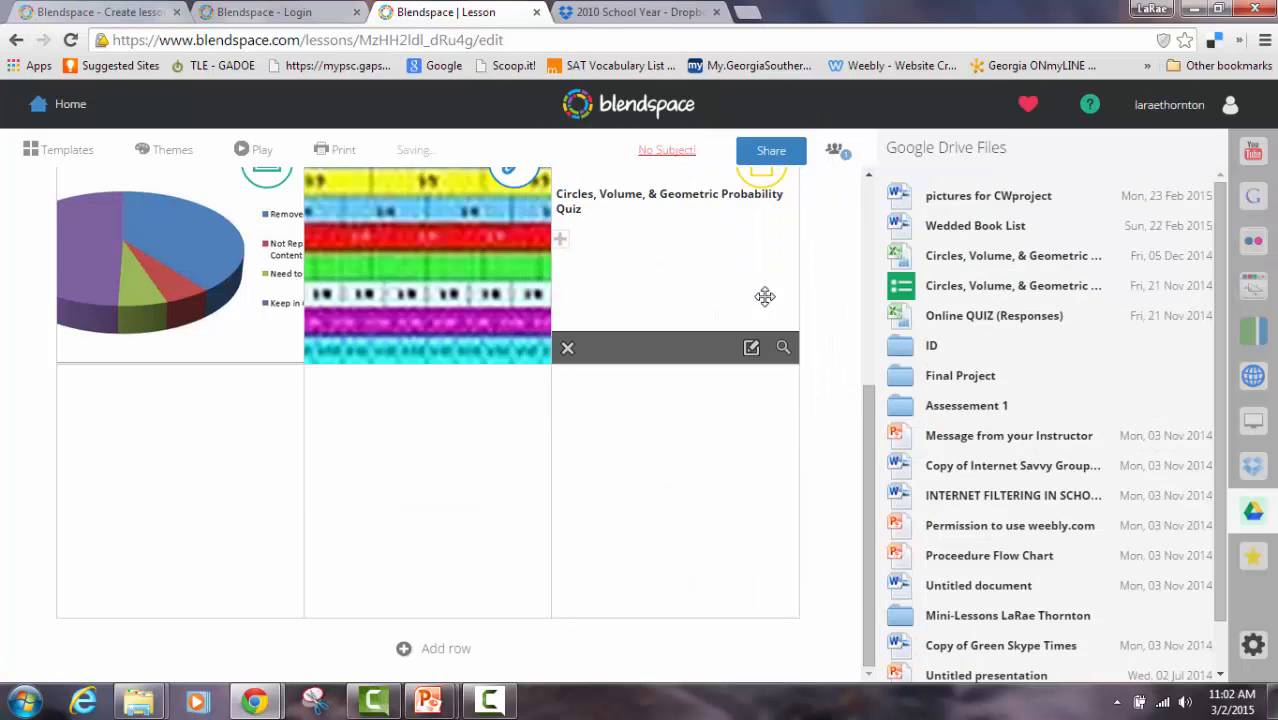
Set the lesson's grade level to Middle School and its subject to Math
{"action": "left_click_drag", "start_coordinate": [873, 441], "coordinate": [873, 210]}
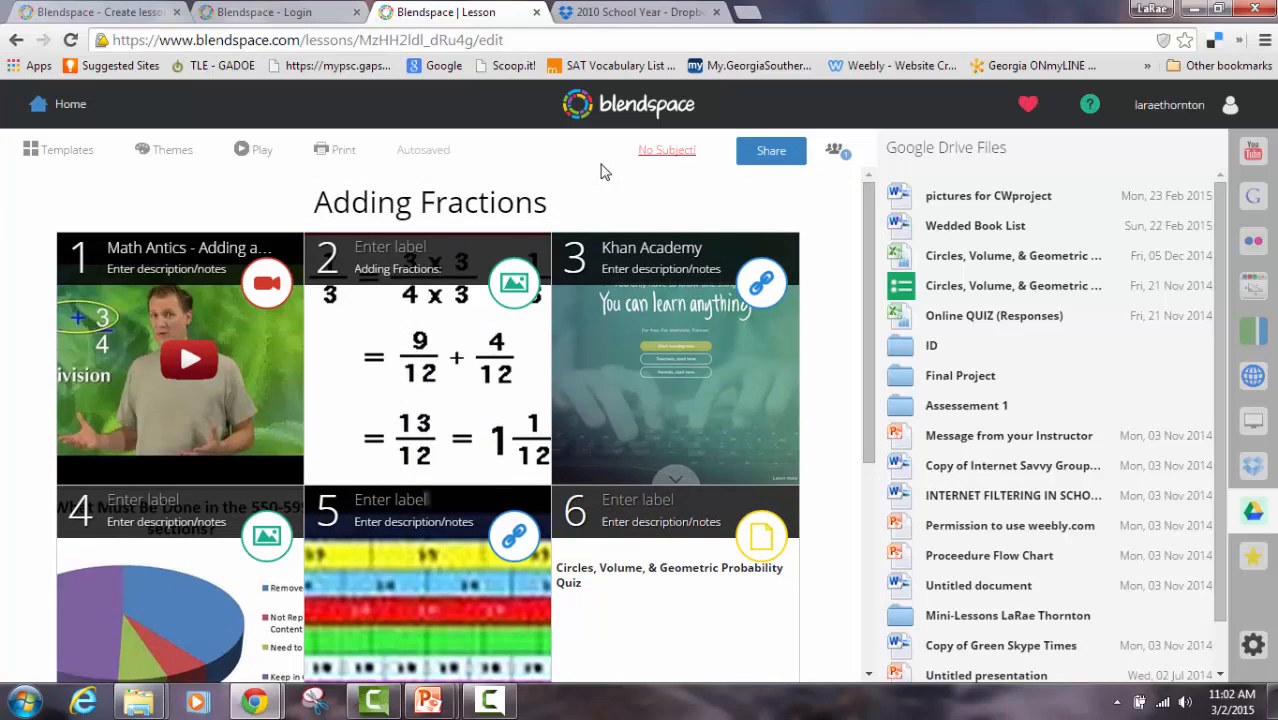
{"action": "left_click", "coordinate": [676, 152]}
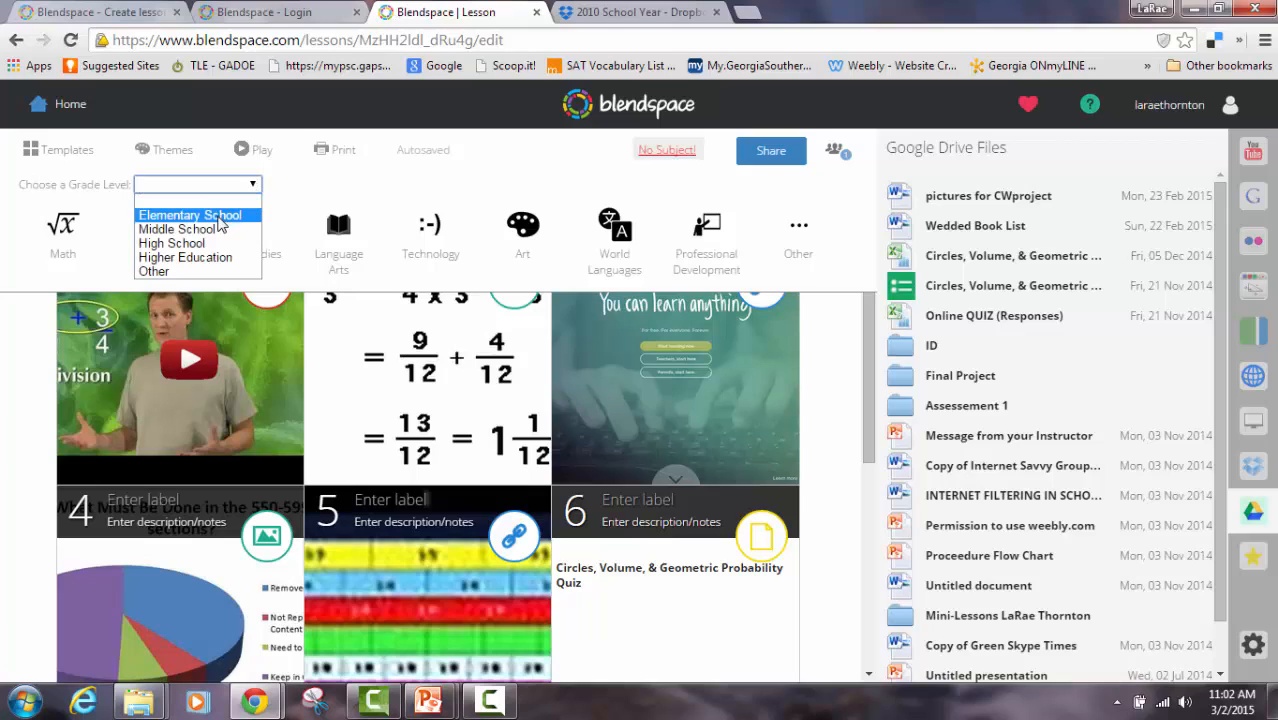
{"action": "left_click", "coordinate": [212, 229]}
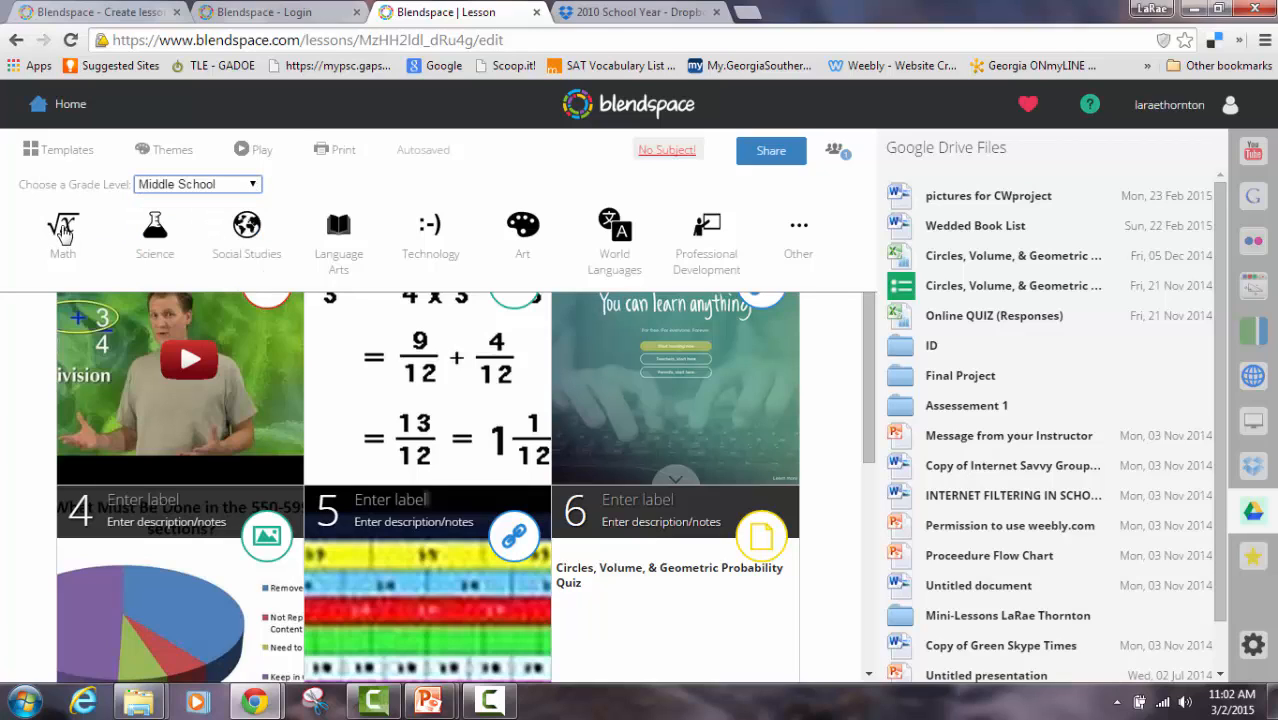
{"action": "left_click", "coordinate": [65, 236]}
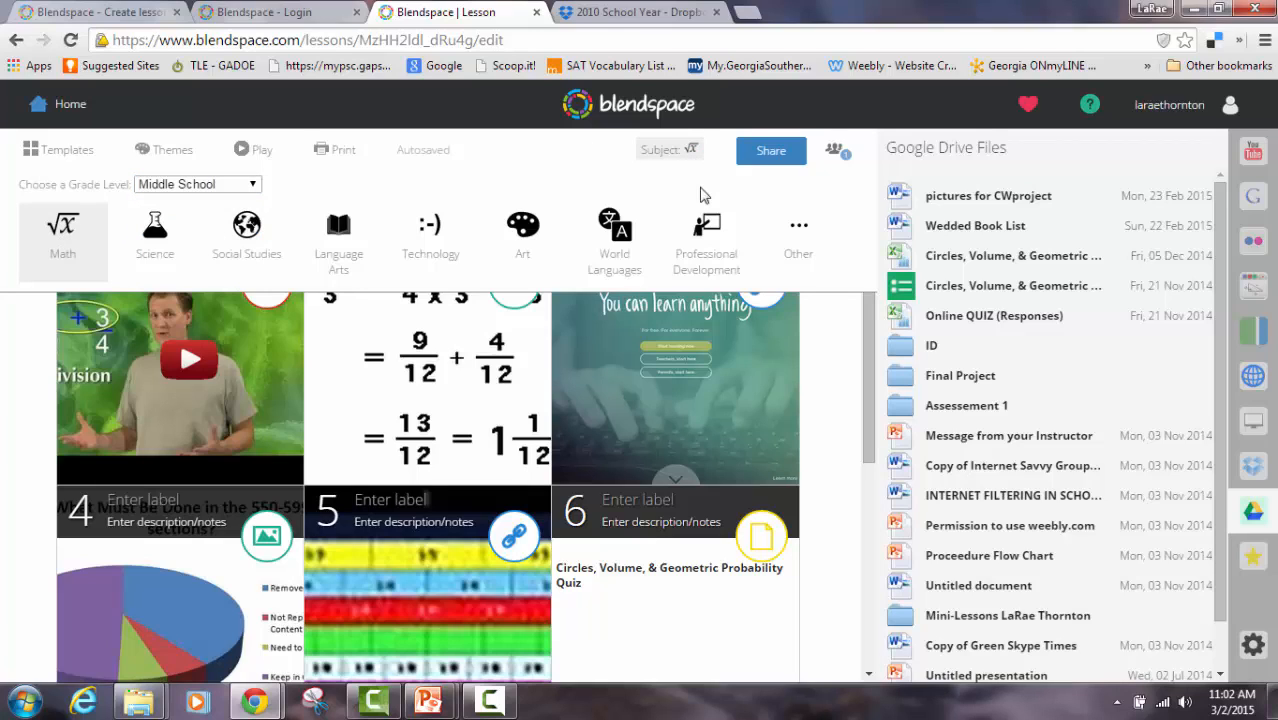
Review the sharing options of the "Adding Fractions" lesson from the lesson editor and again from the My Lessons list
{"action": "left_click", "coordinate": [771, 151]}
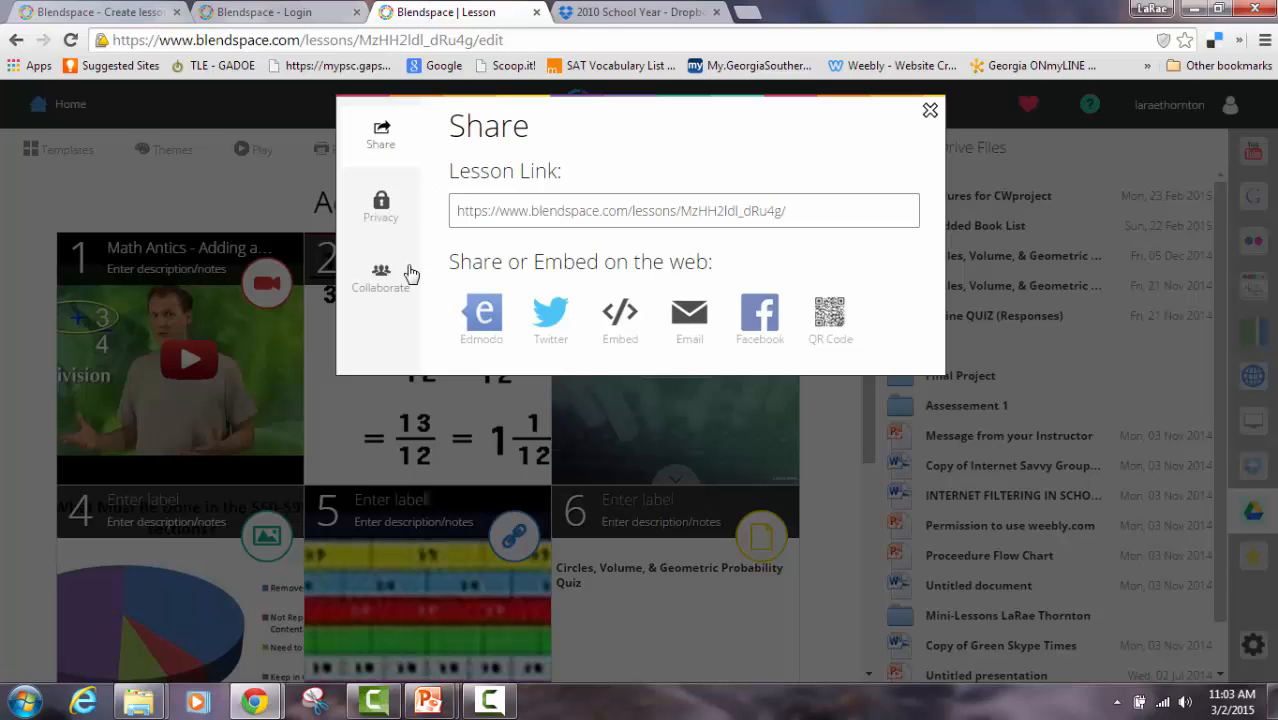
{"action": "left_click", "coordinate": [930, 112]}
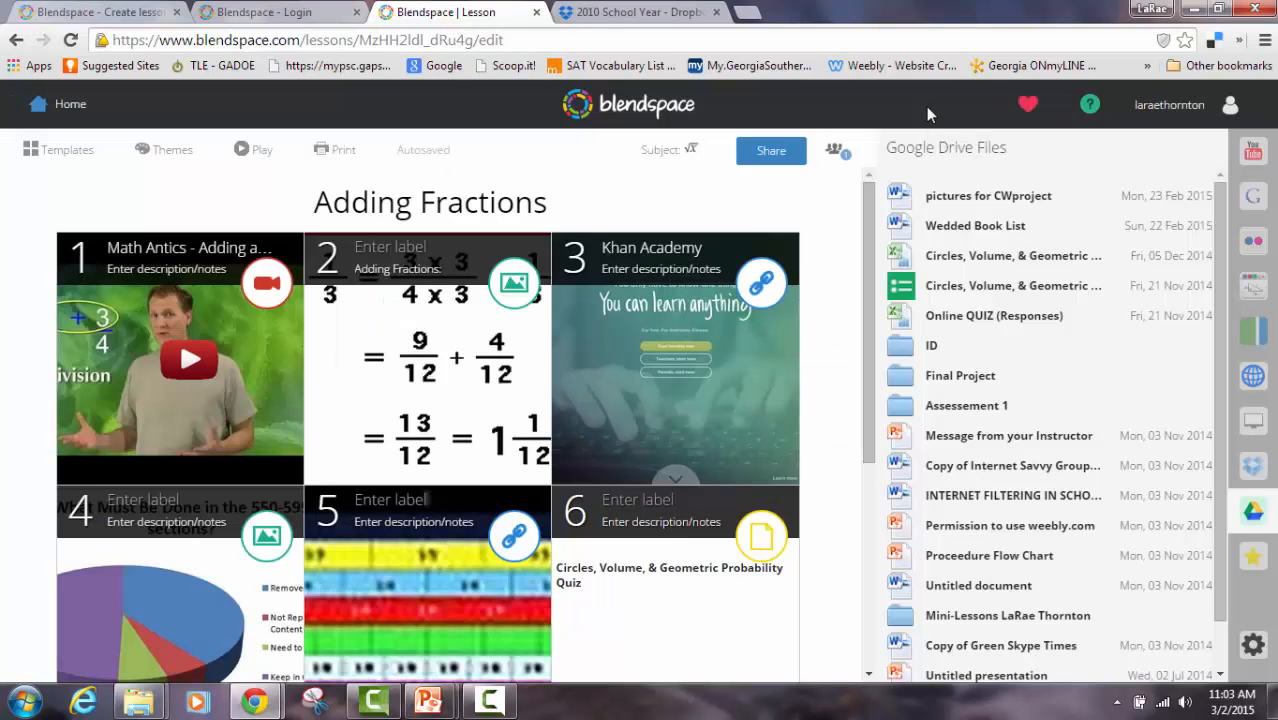
{"action": "left_click", "coordinate": [72, 106]}
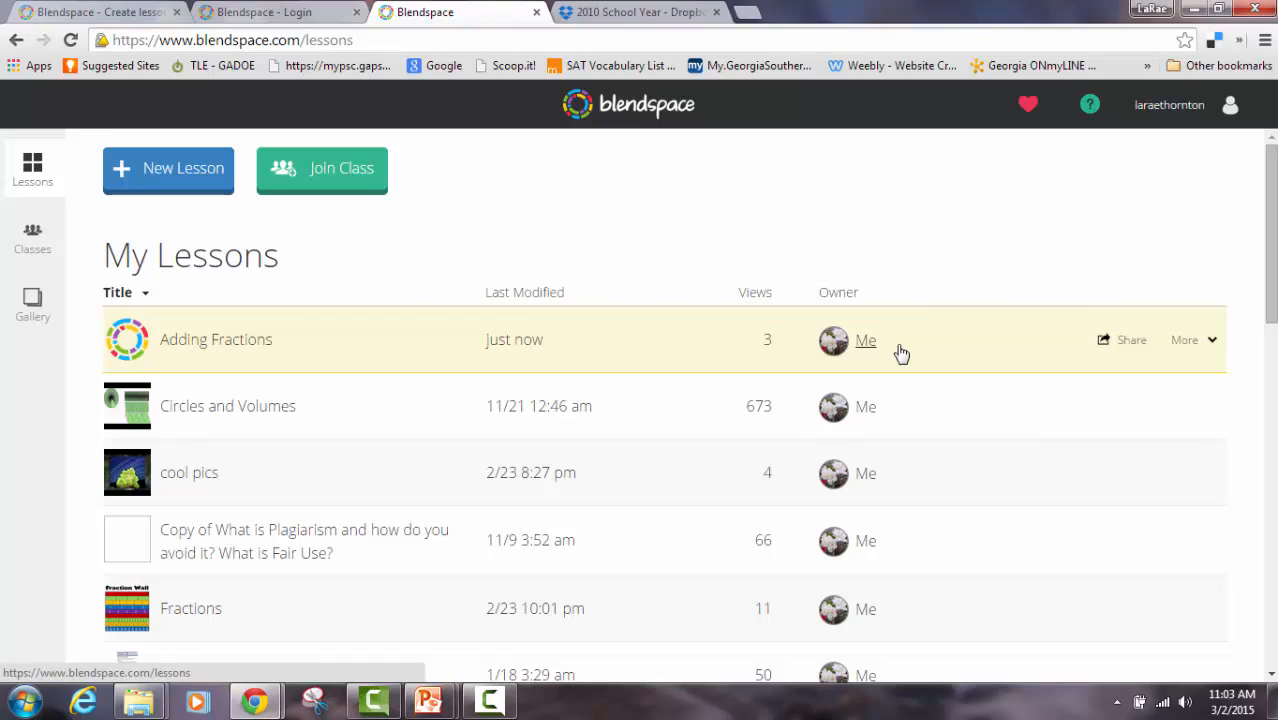
{"action": "left_click", "coordinate": [1130, 341]}
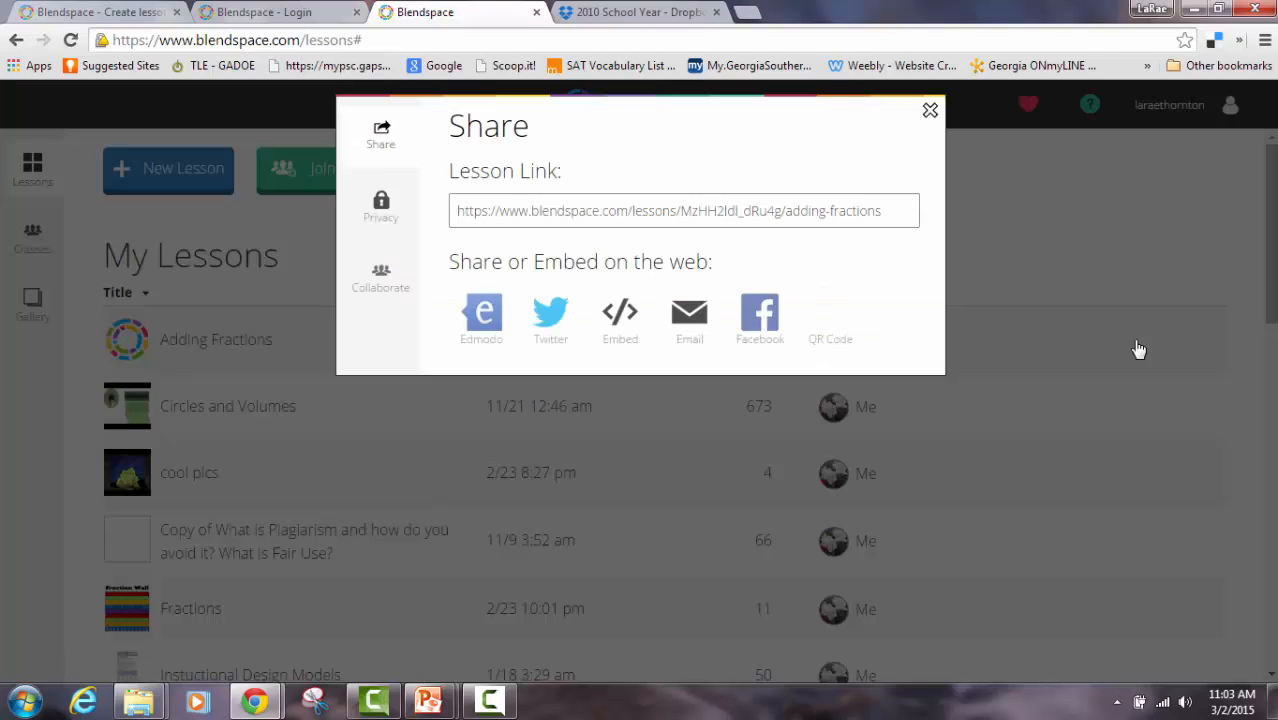
{"action": "left_click", "coordinate": [929, 112]}
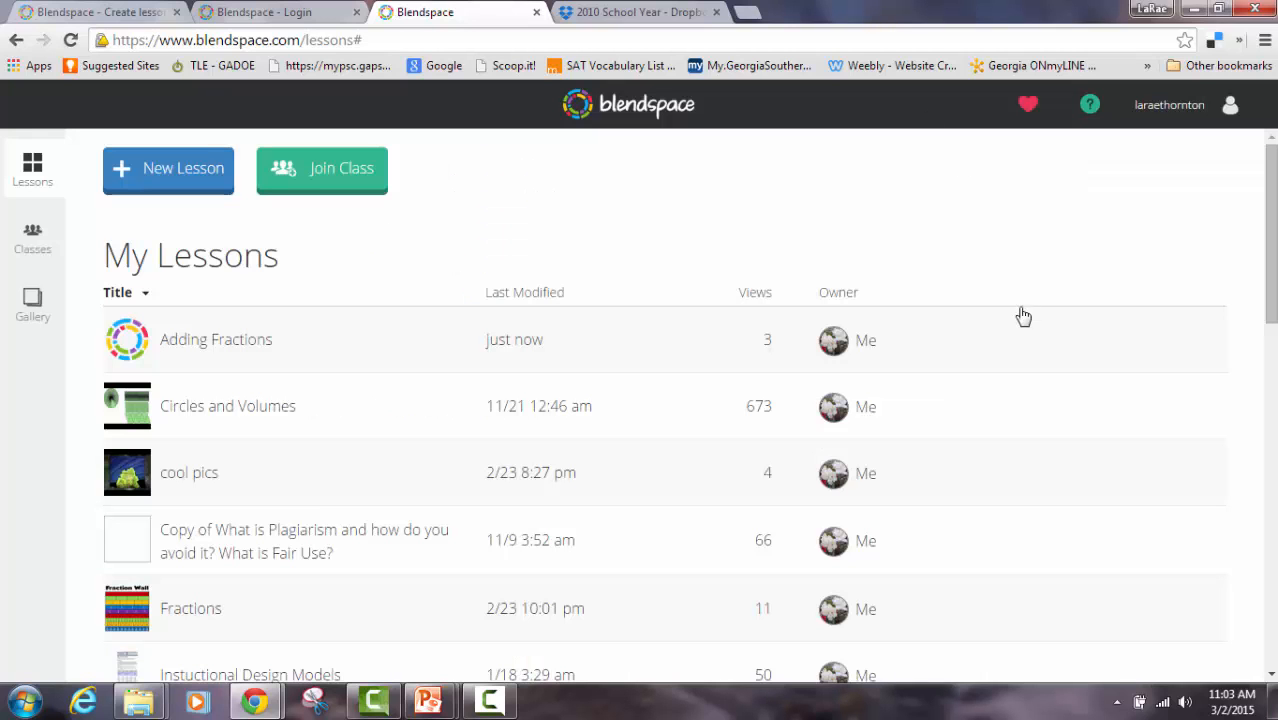
Delete the "Adding Fractions" lesson from My Lessons and confirm the deletion
{"action": "mouse_move", "coordinate": [1024, 345]}
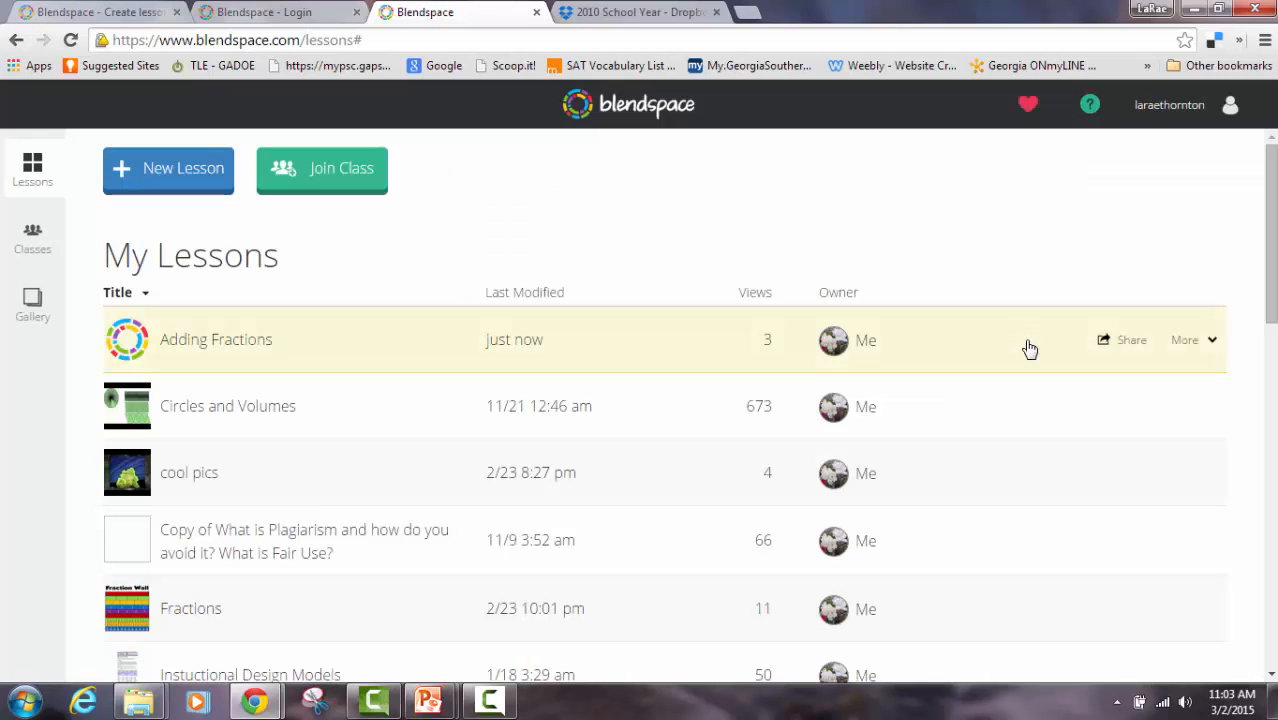
{"action": "left_click", "coordinate": [1212, 342]}
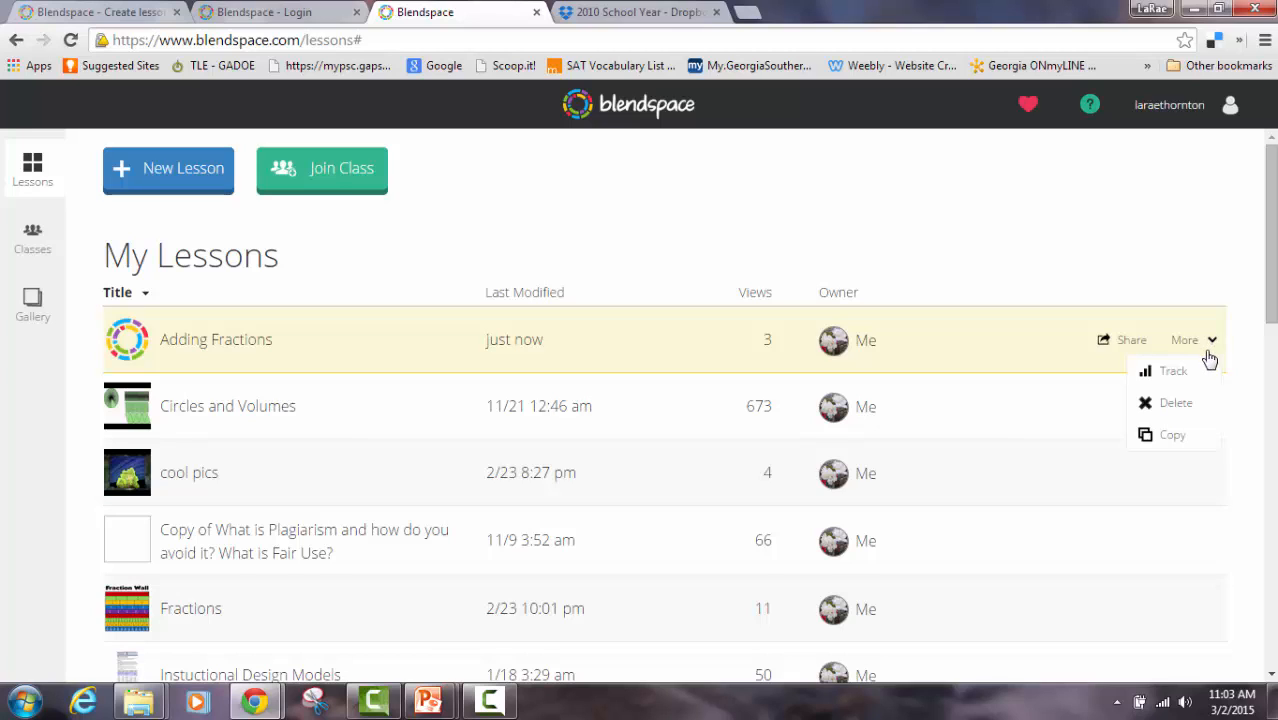
{"action": "left_click", "coordinate": [1177, 404]}
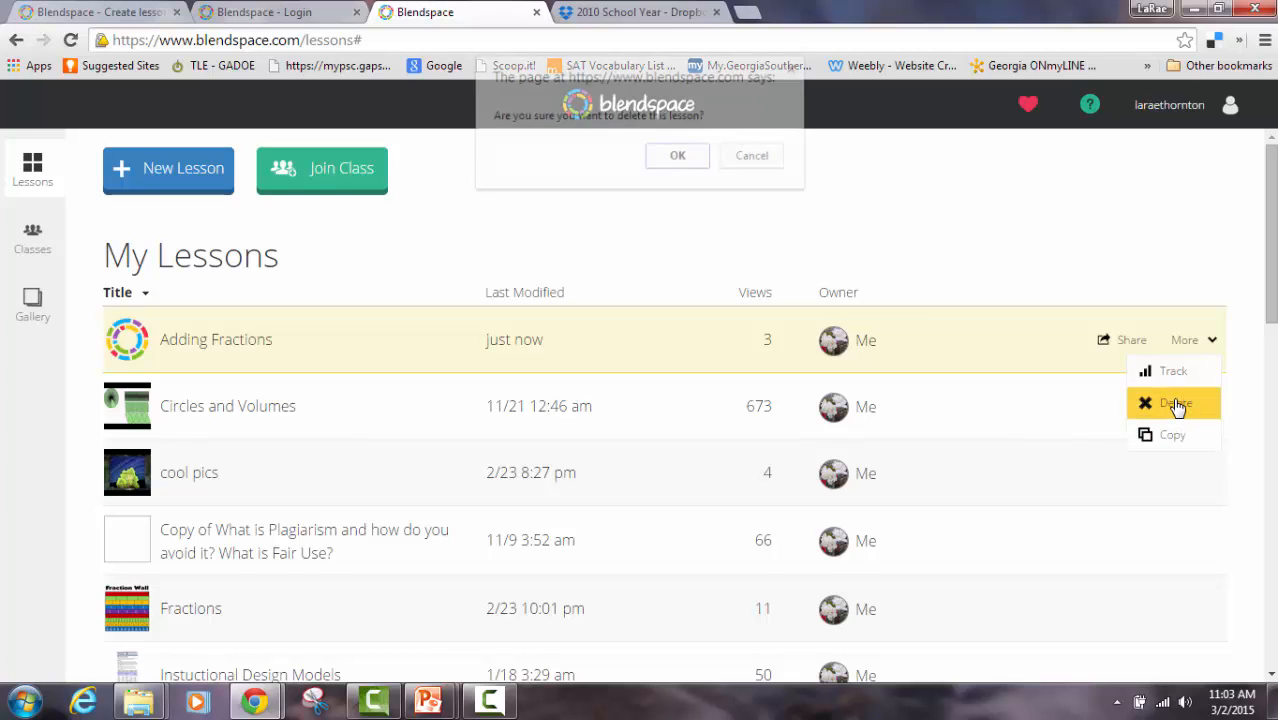
{"action": "left_click", "coordinate": [690, 162]}
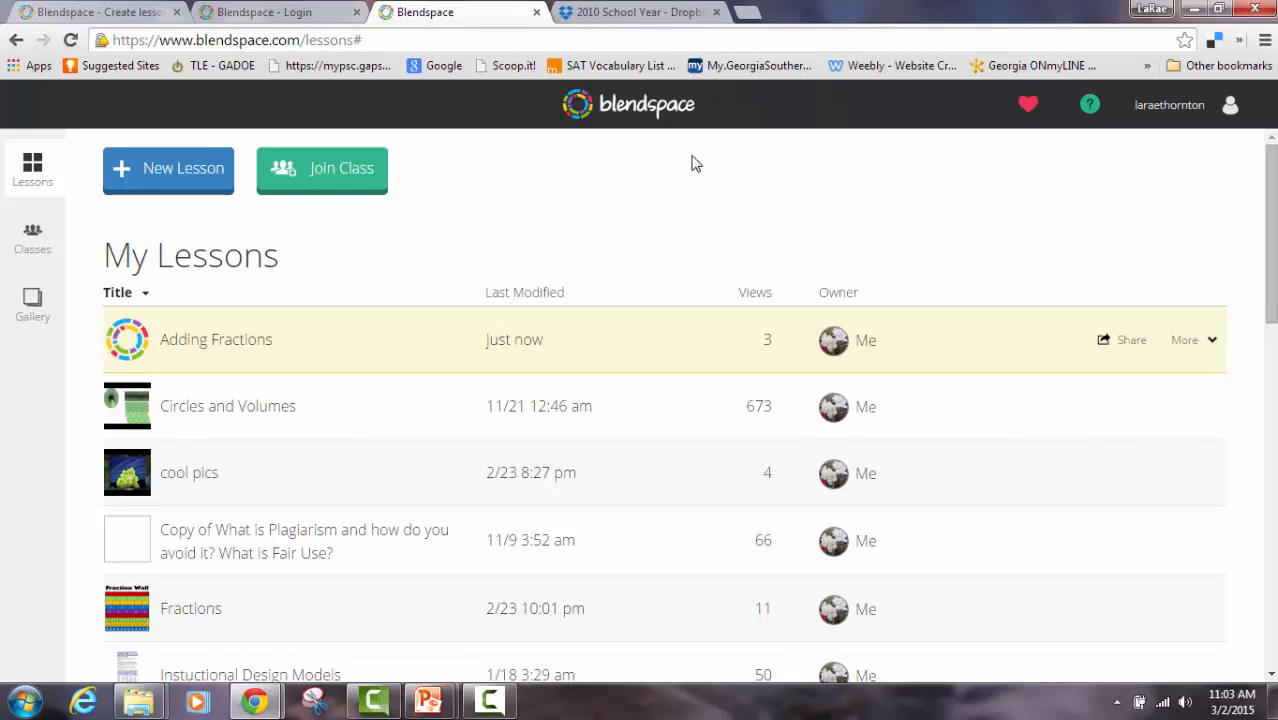